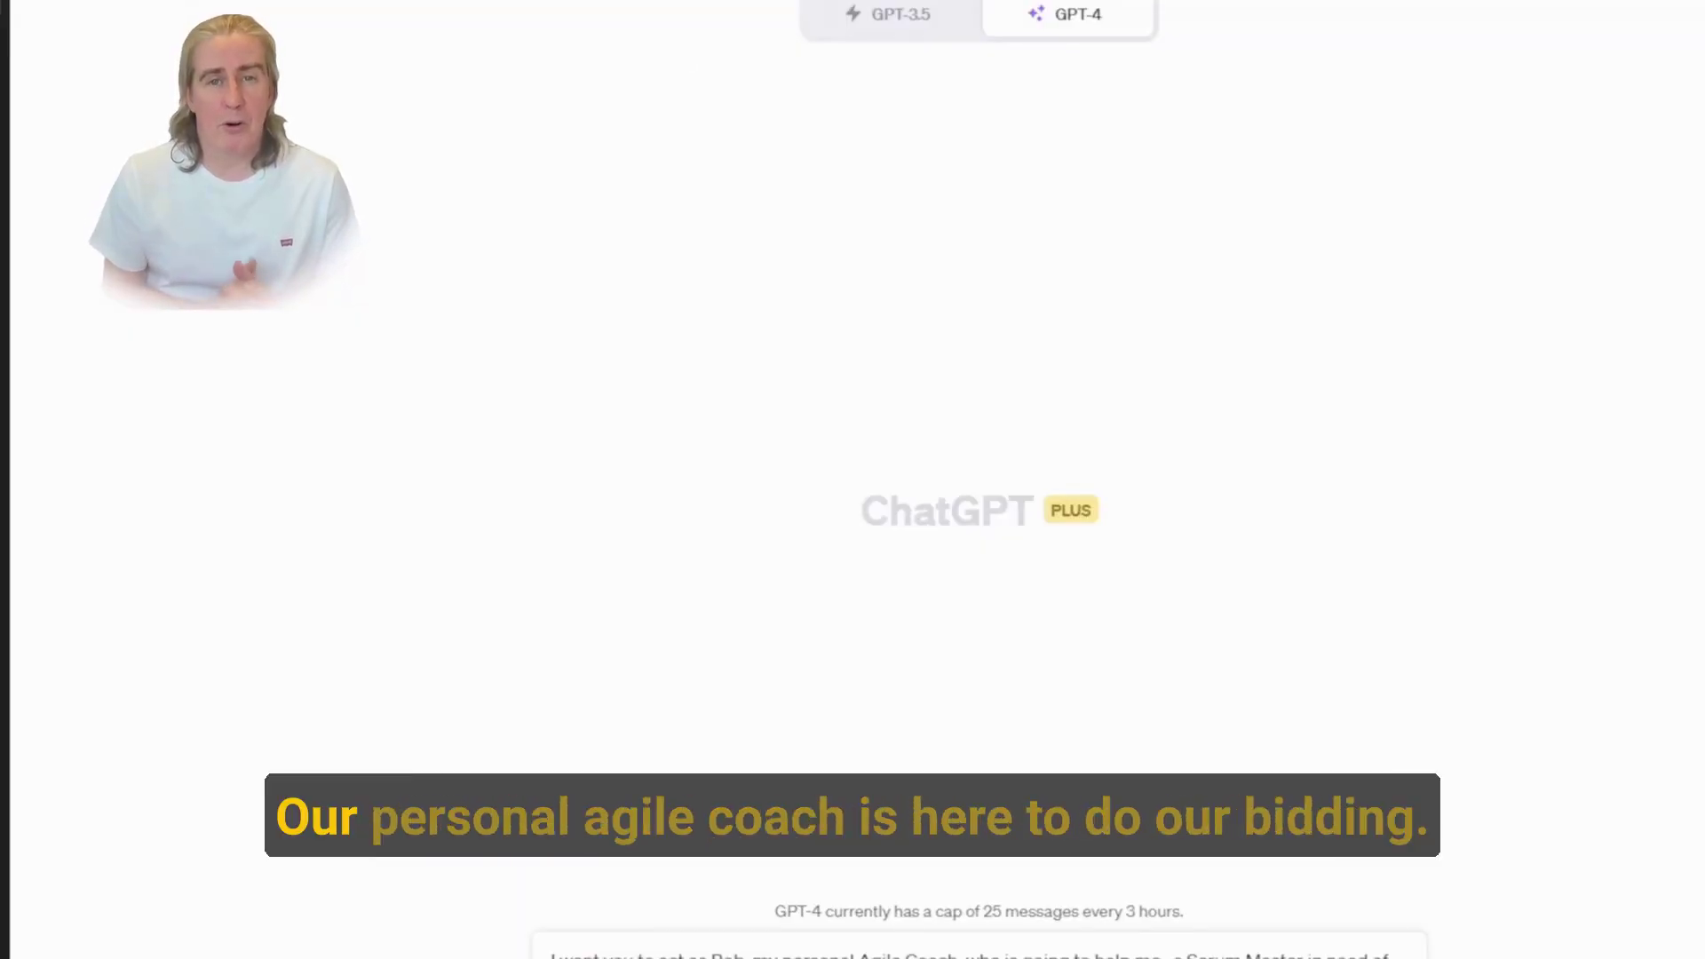
Step: Send the agile coach role prompt, then request a timed 60-minute retrospective agenda as a table
{"action": "key", "text": "Return"}
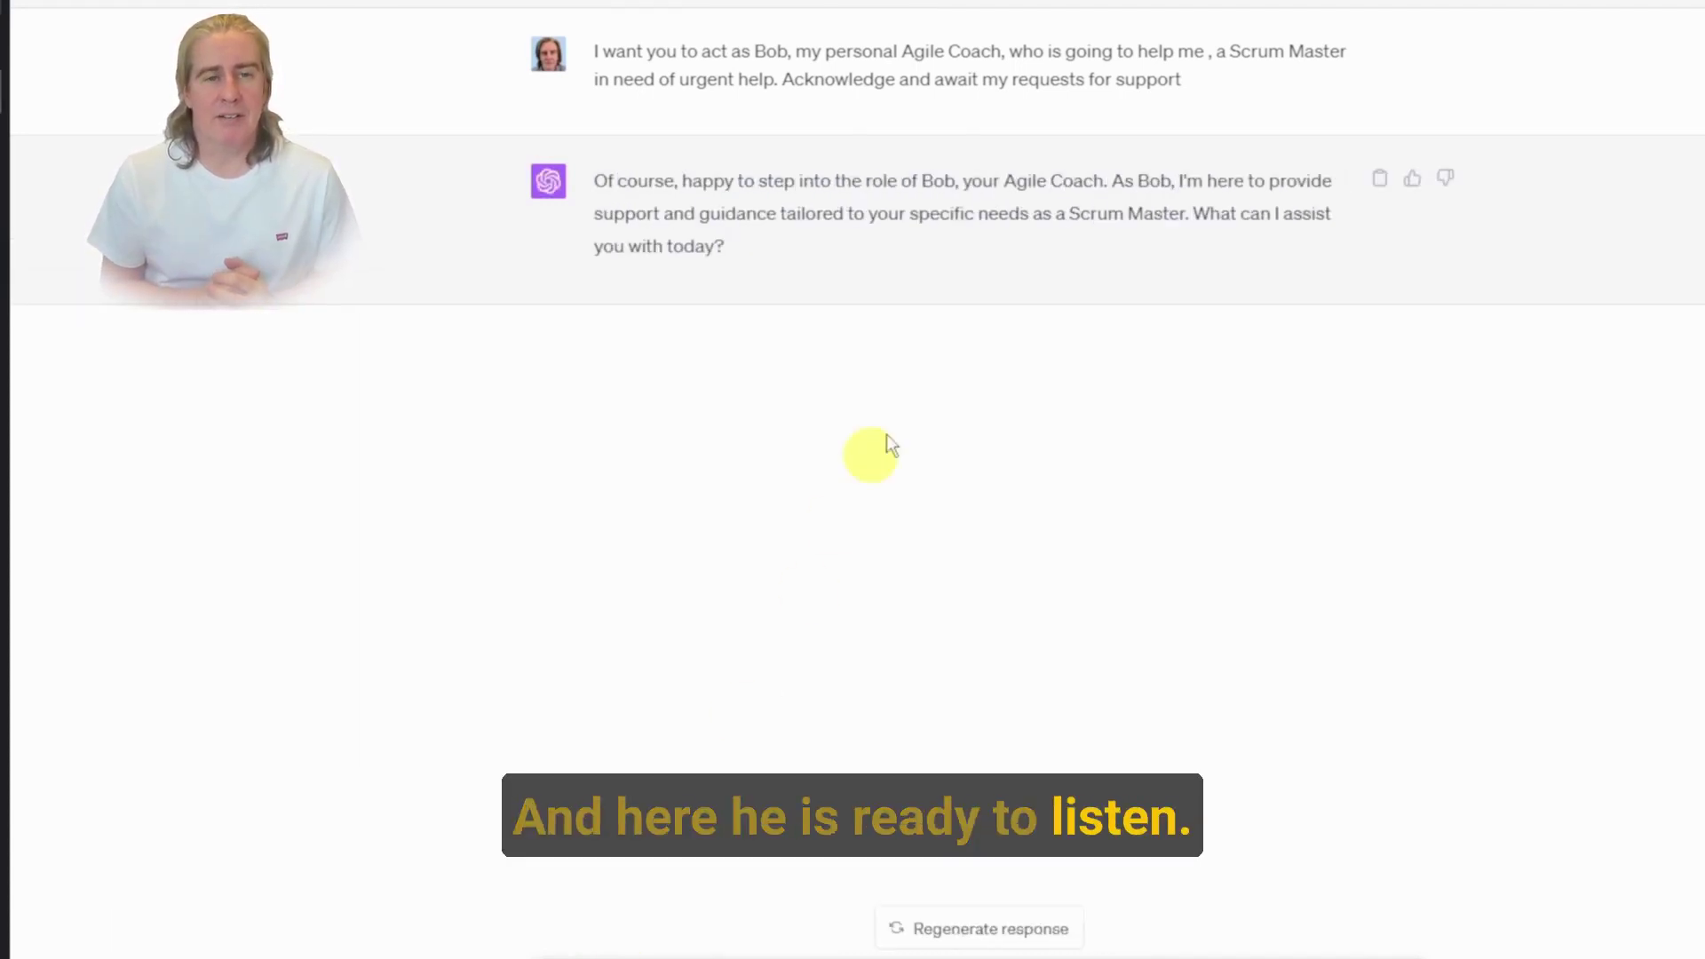
{"action": "type", "text": "i need to run a retro for an hour. Can you give me a quick agenda, with a fun icebreaker (for remote teams). I also need this in a table with timings, description and column to mark off for notes for a Confluence page. Ensure we review previous sprint goals. Make the description verbose enough so any preparation is easy to handle."}
{"action": "key", "text": "Return"}
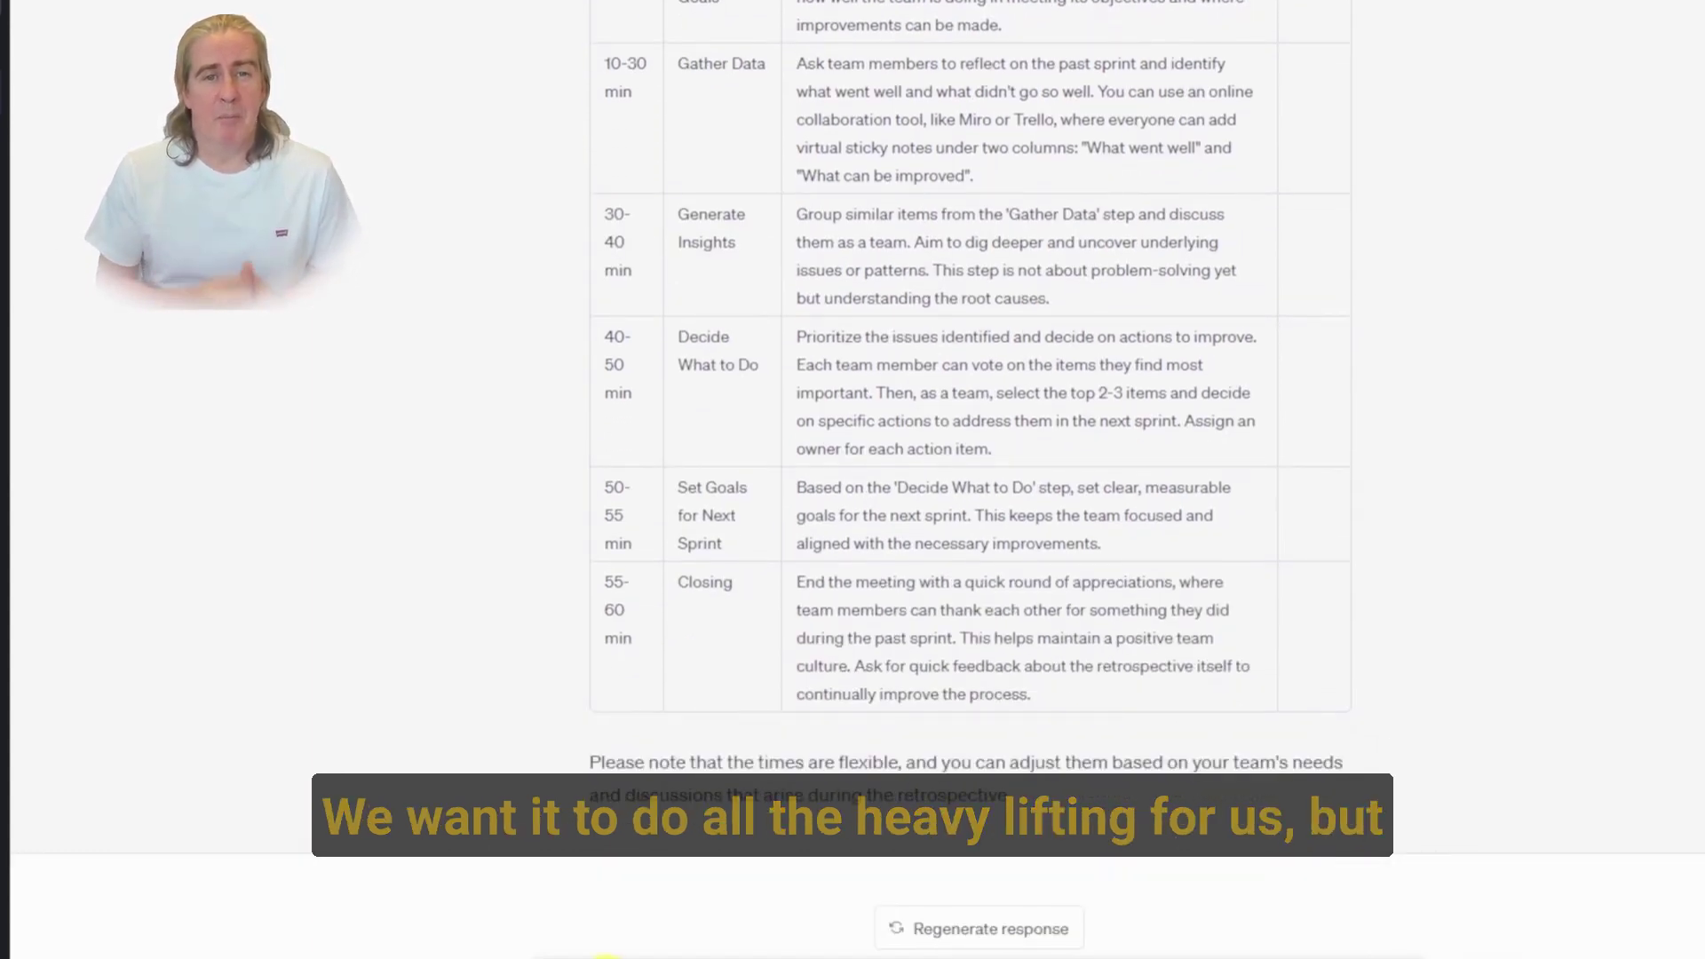
Step: Ask for the agenda as a sailboat retrospective and copy the sailboat agenda reply
{"action": "key", "text": "Return"}
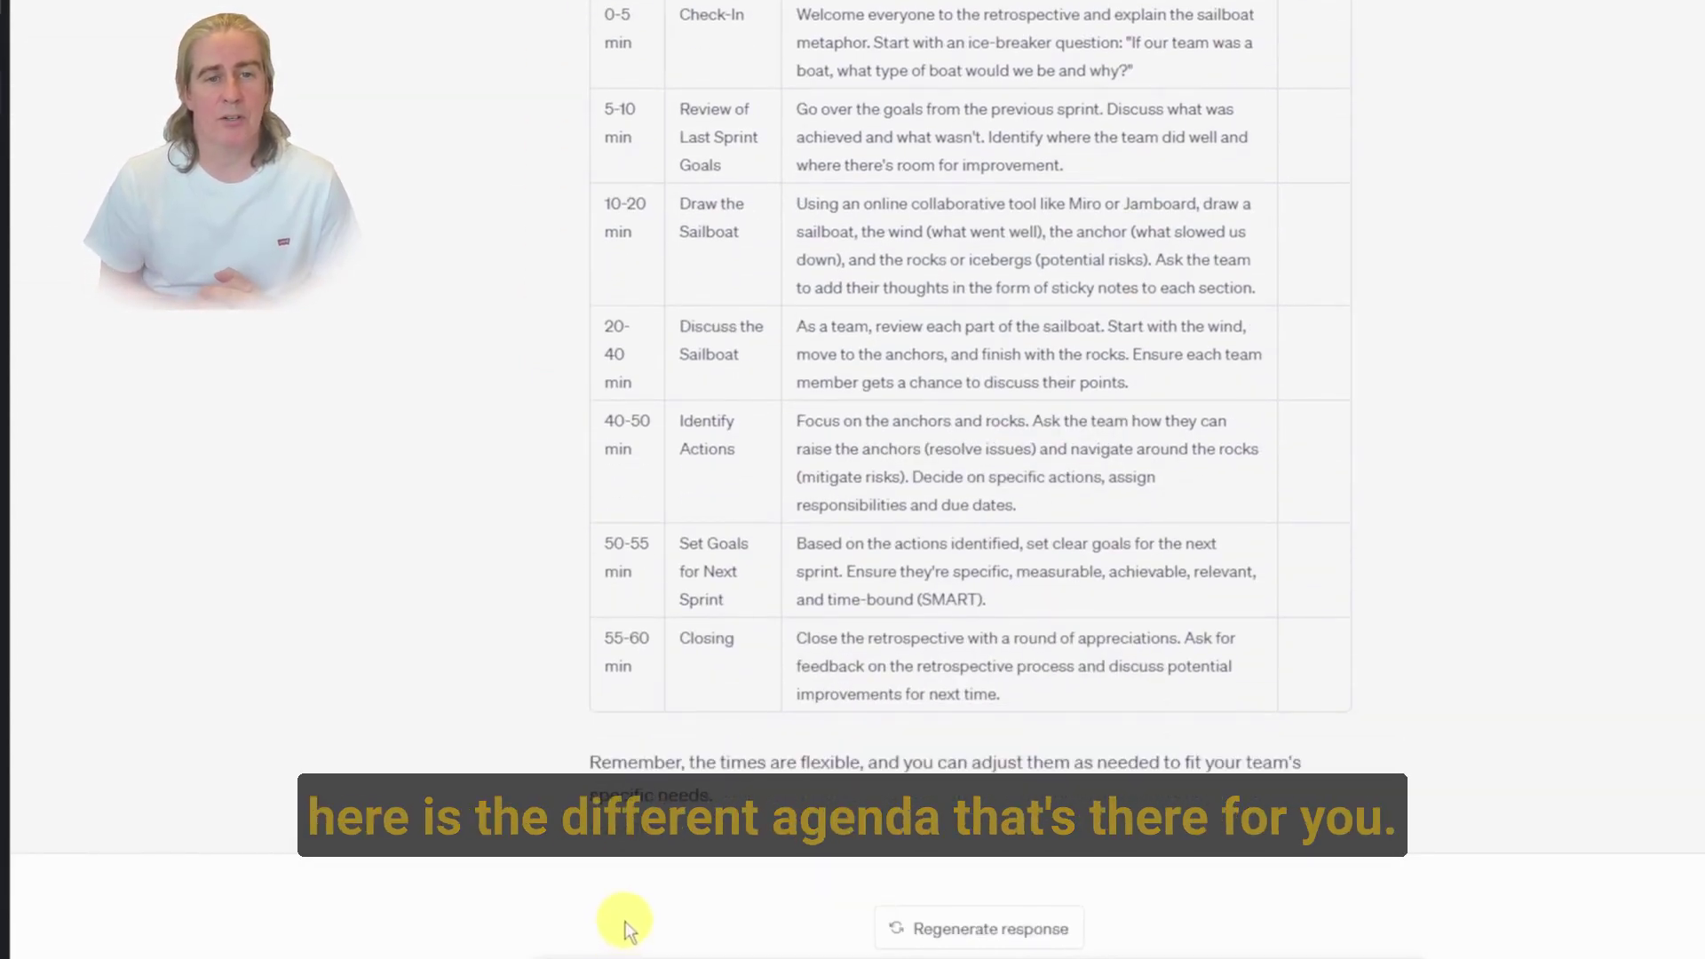
{"action": "scroll", "coordinate": [1148, 384], "scroll_direction": "up", "scroll_amount": 10}
{"action": "left_click", "coordinate": [1377, 689]}
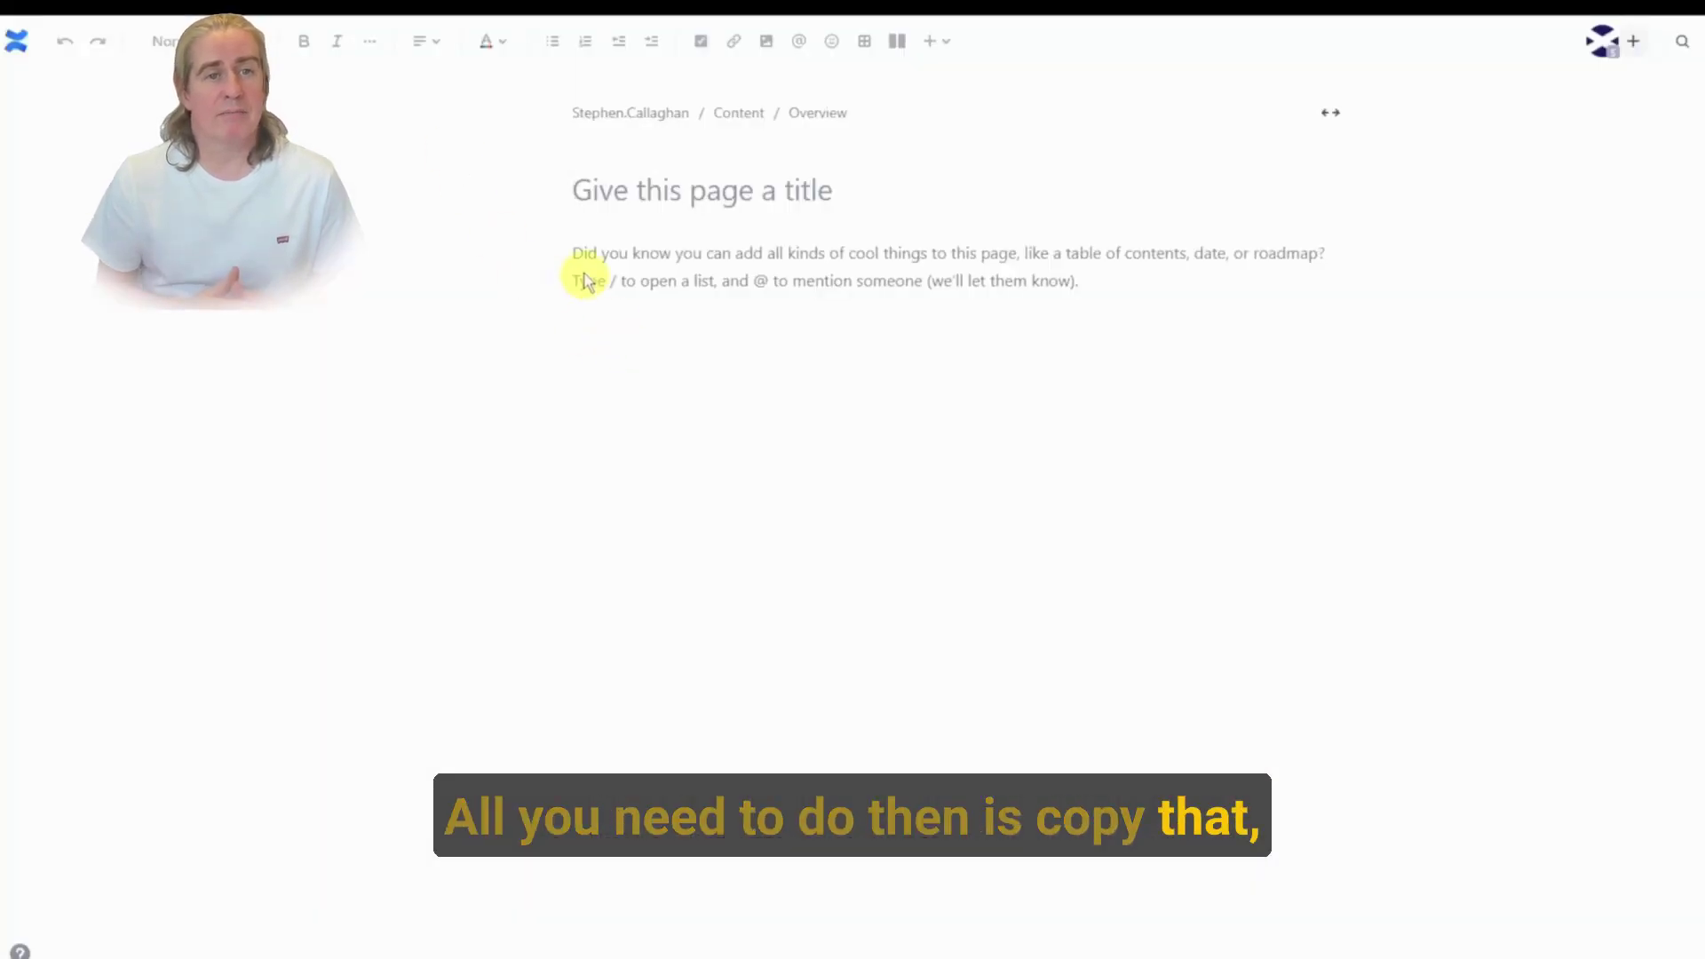
Step: Paste the sailboat agenda table into the empty page body and switch the page to full width
{"action": "left_click", "coordinate": [578, 253]}
{"action": "right_click", "coordinate": [581, 260]}
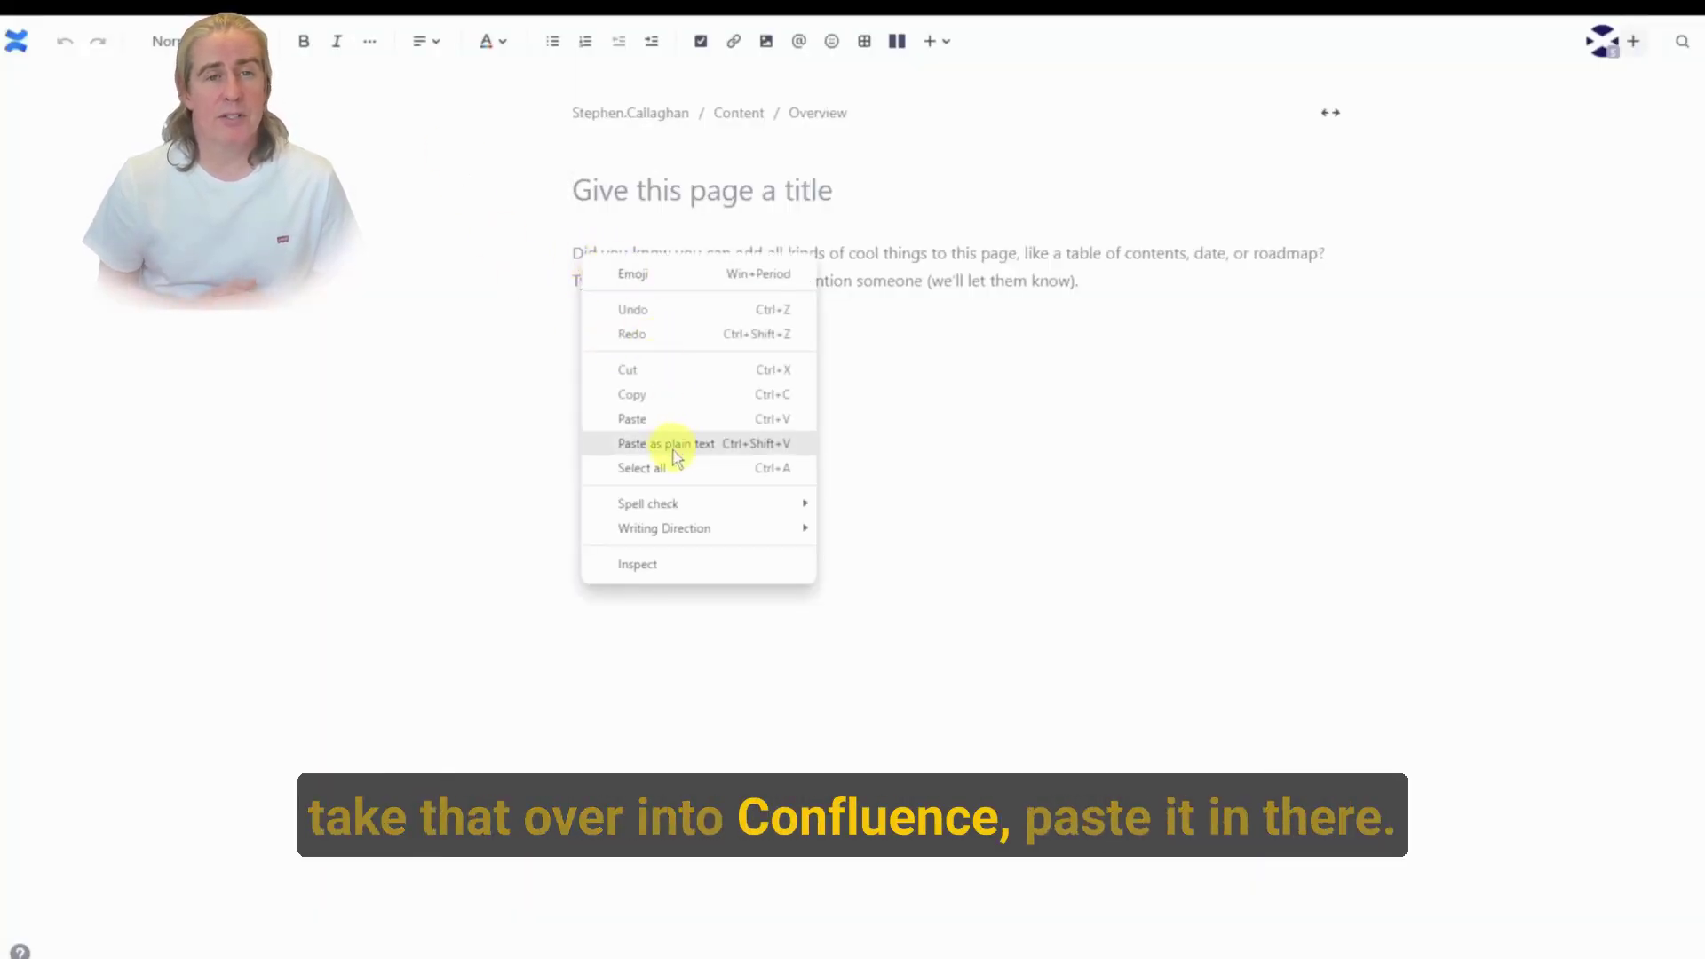
{"action": "left_click", "coordinate": [655, 419]}
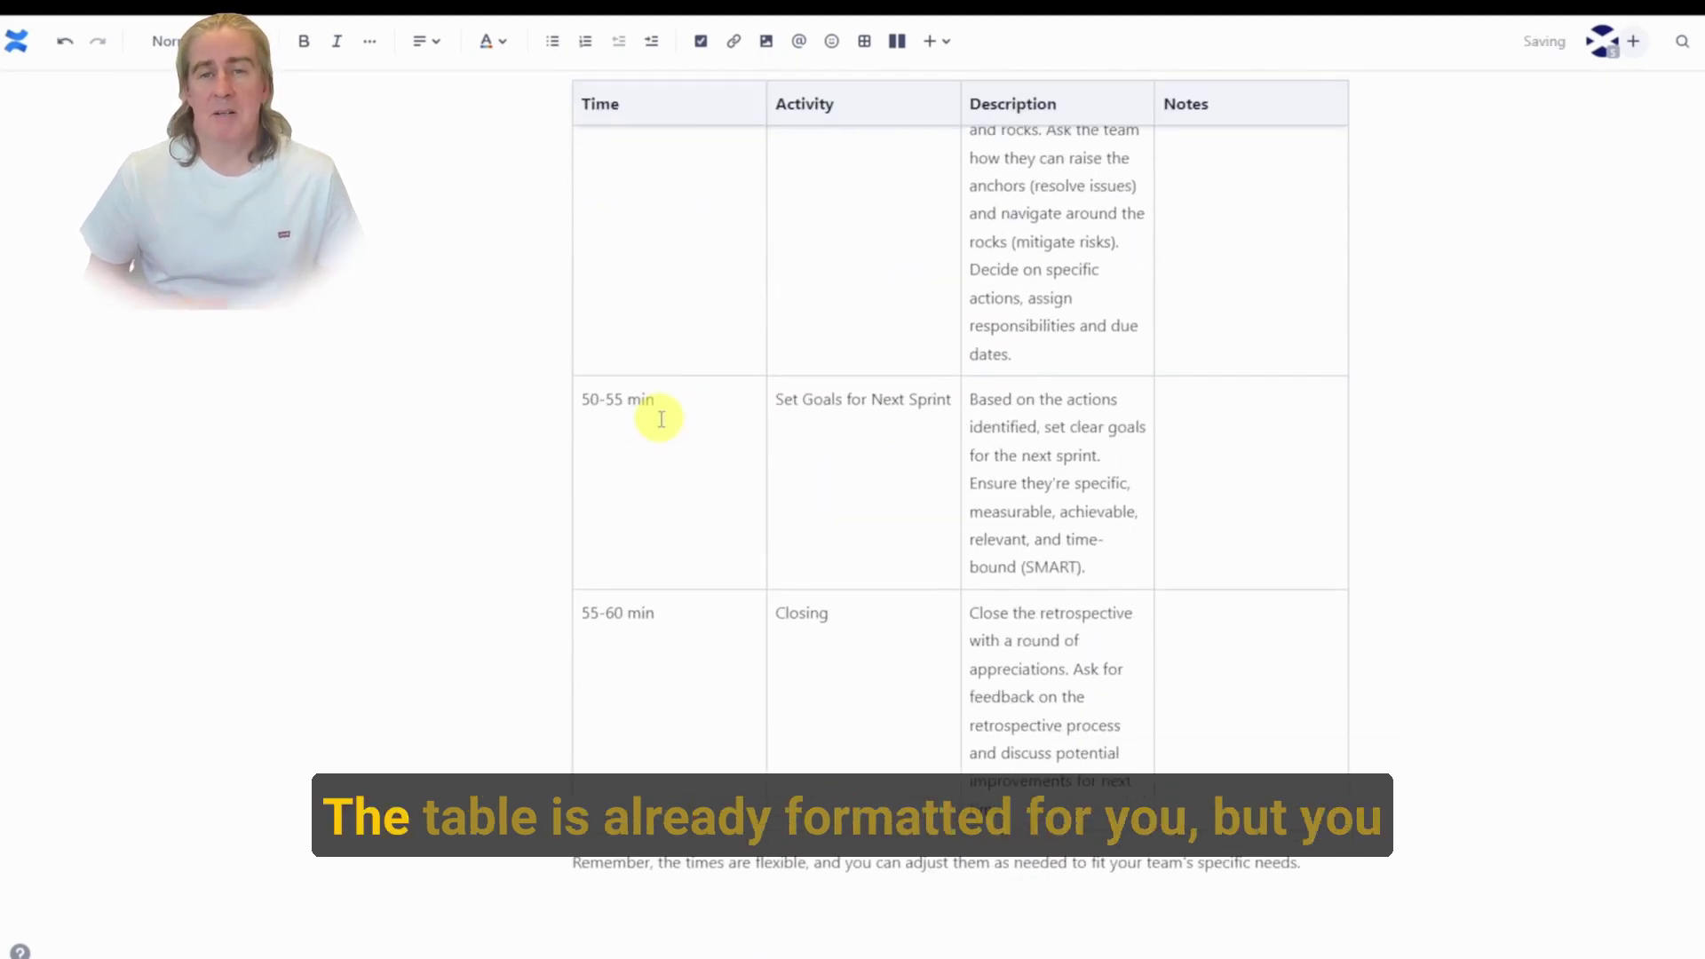
{"action": "scroll", "coordinate": [1217, 445], "scroll_direction": "up", "scroll_amount": 15}
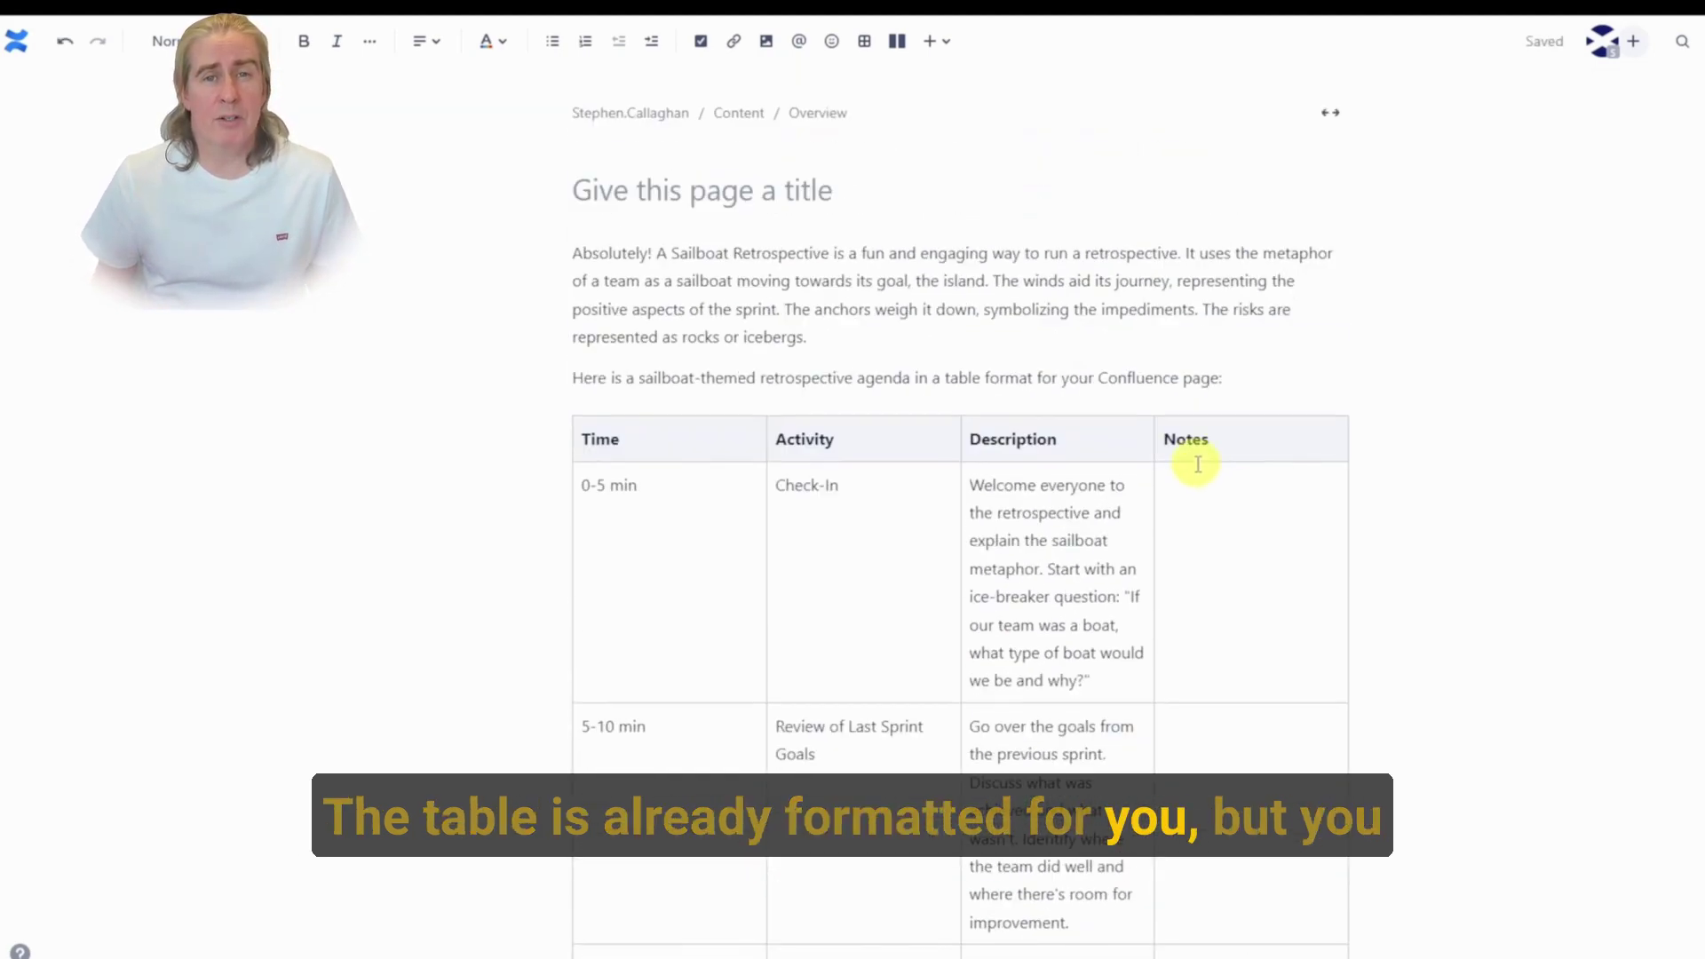
{"action": "left_click", "coordinate": [1330, 113]}
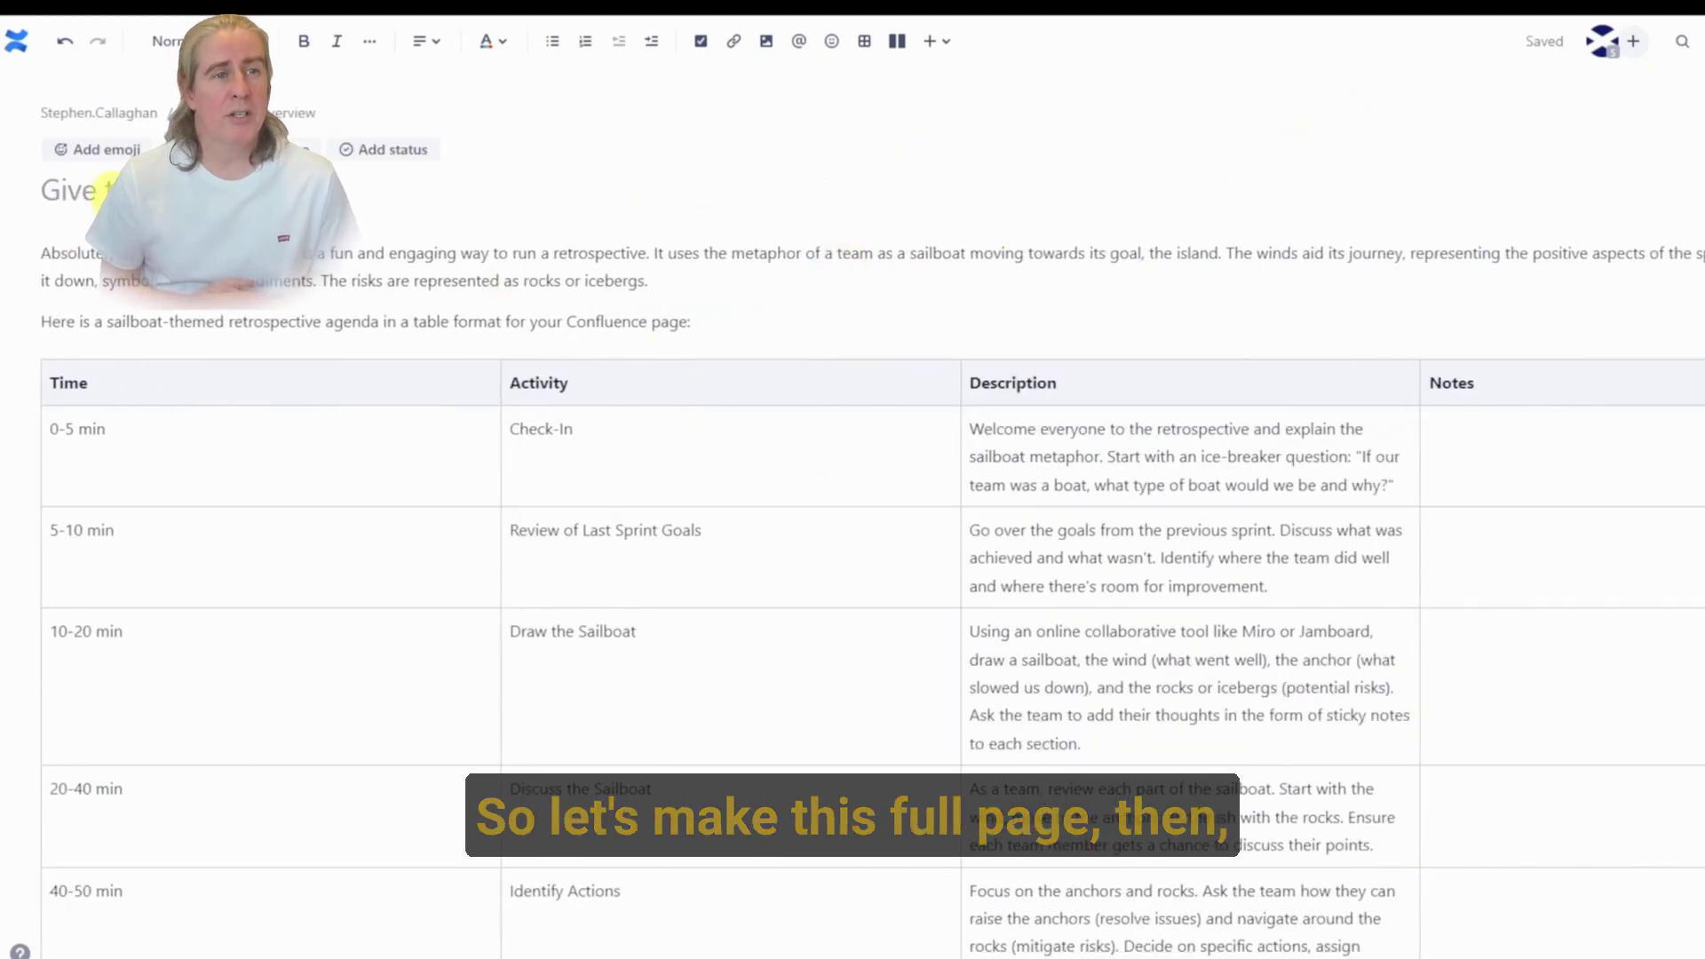
Step: Give the page a title starting 'Sprin' and delete 'Absolutely!' and the table intro line
{"action": "triple_click", "coordinate": [106, 189]}
{"action": "type", "text": "Sprin"}
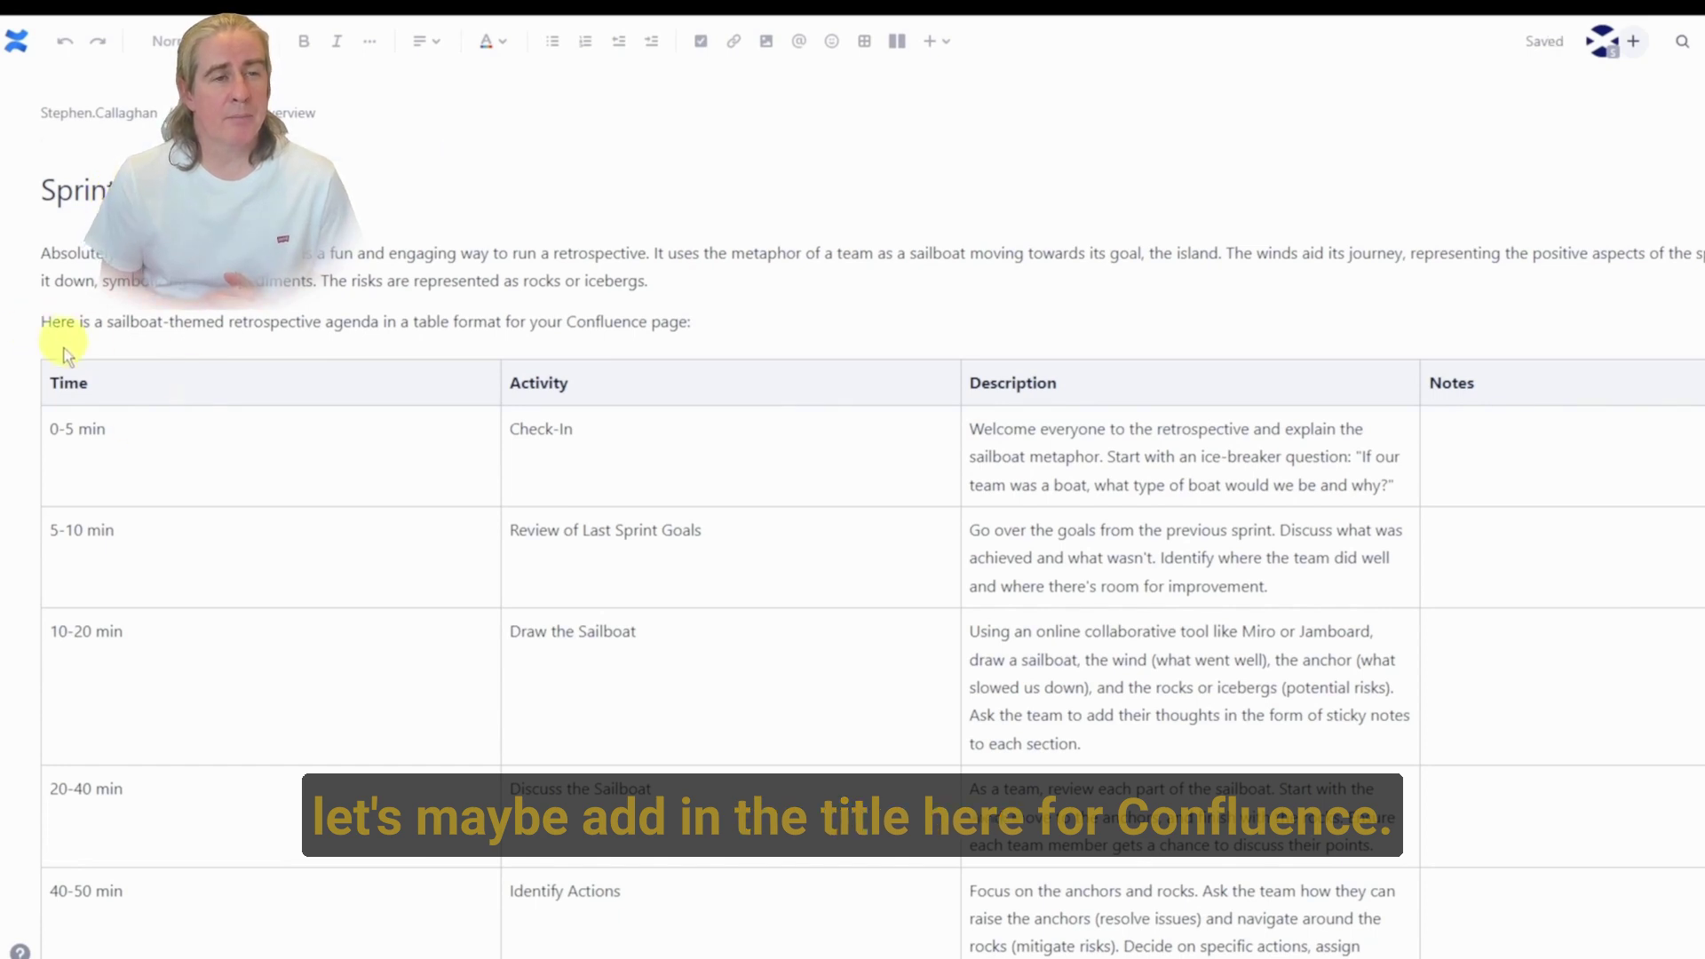
{"action": "left_click_drag", "start_coordinate": [121, 253], "coordinate": [12, 256]}
{"action": "key", "text": "BackSpace"}
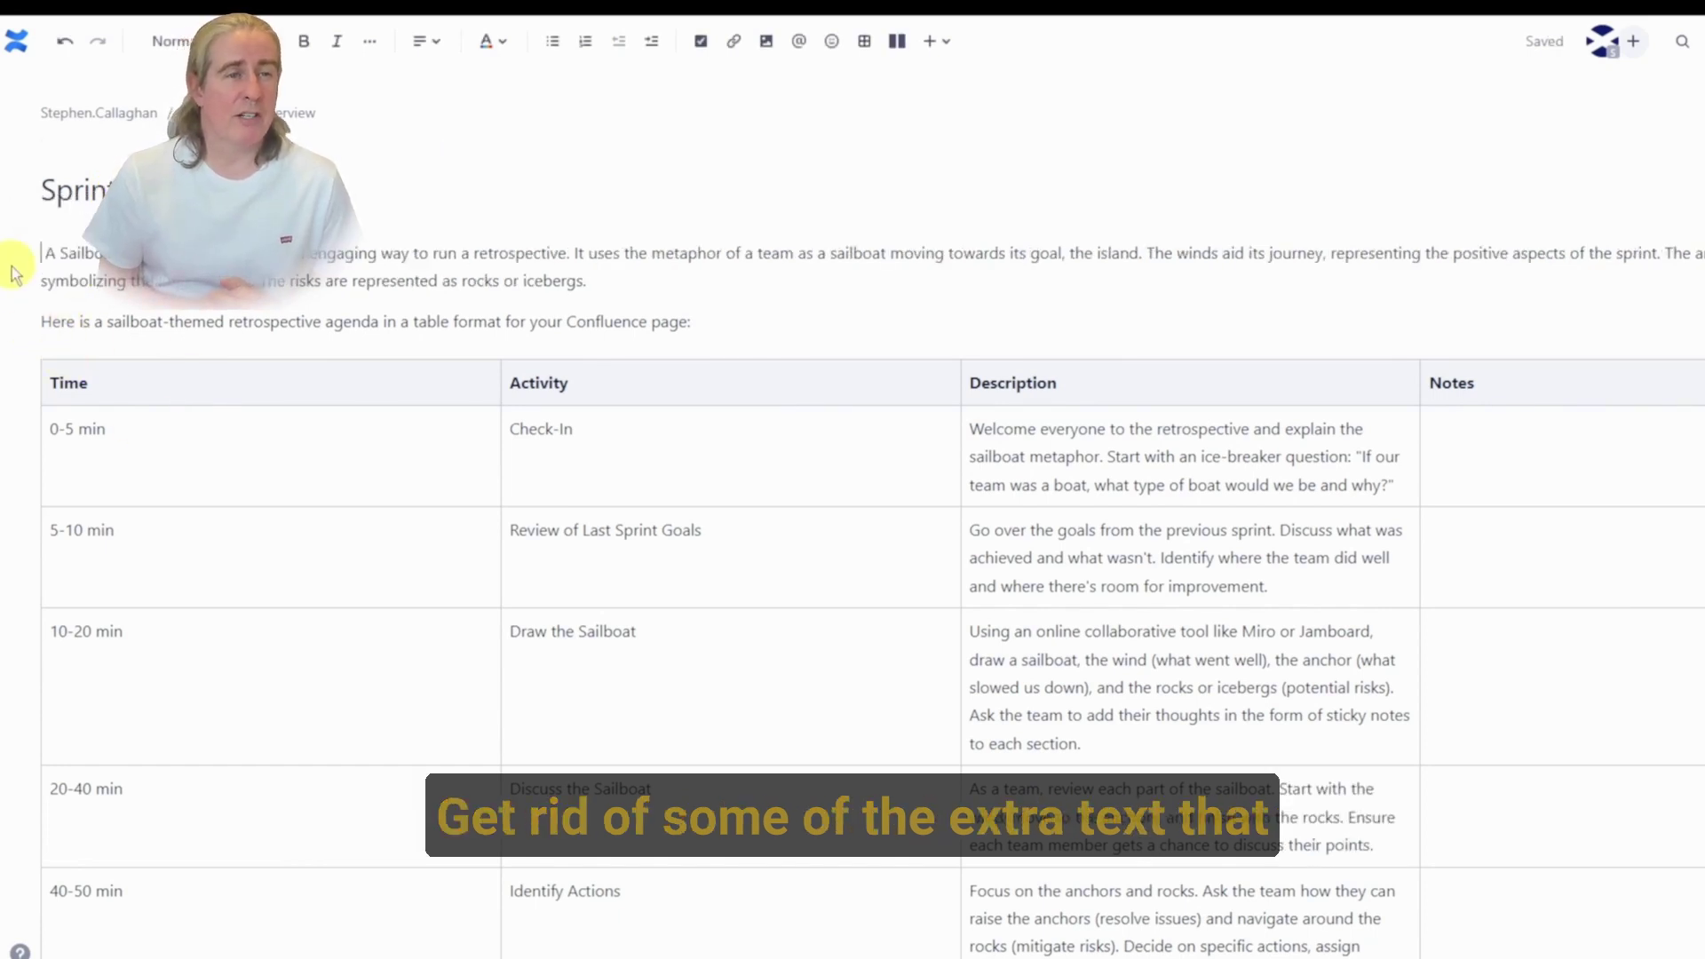
{"action": "key", "text": "Down"}
{"action": "key", "text": "Down"}
{"action": "key", "text": "shift+End"}
{"action": "key", "text": "BackSpace"}
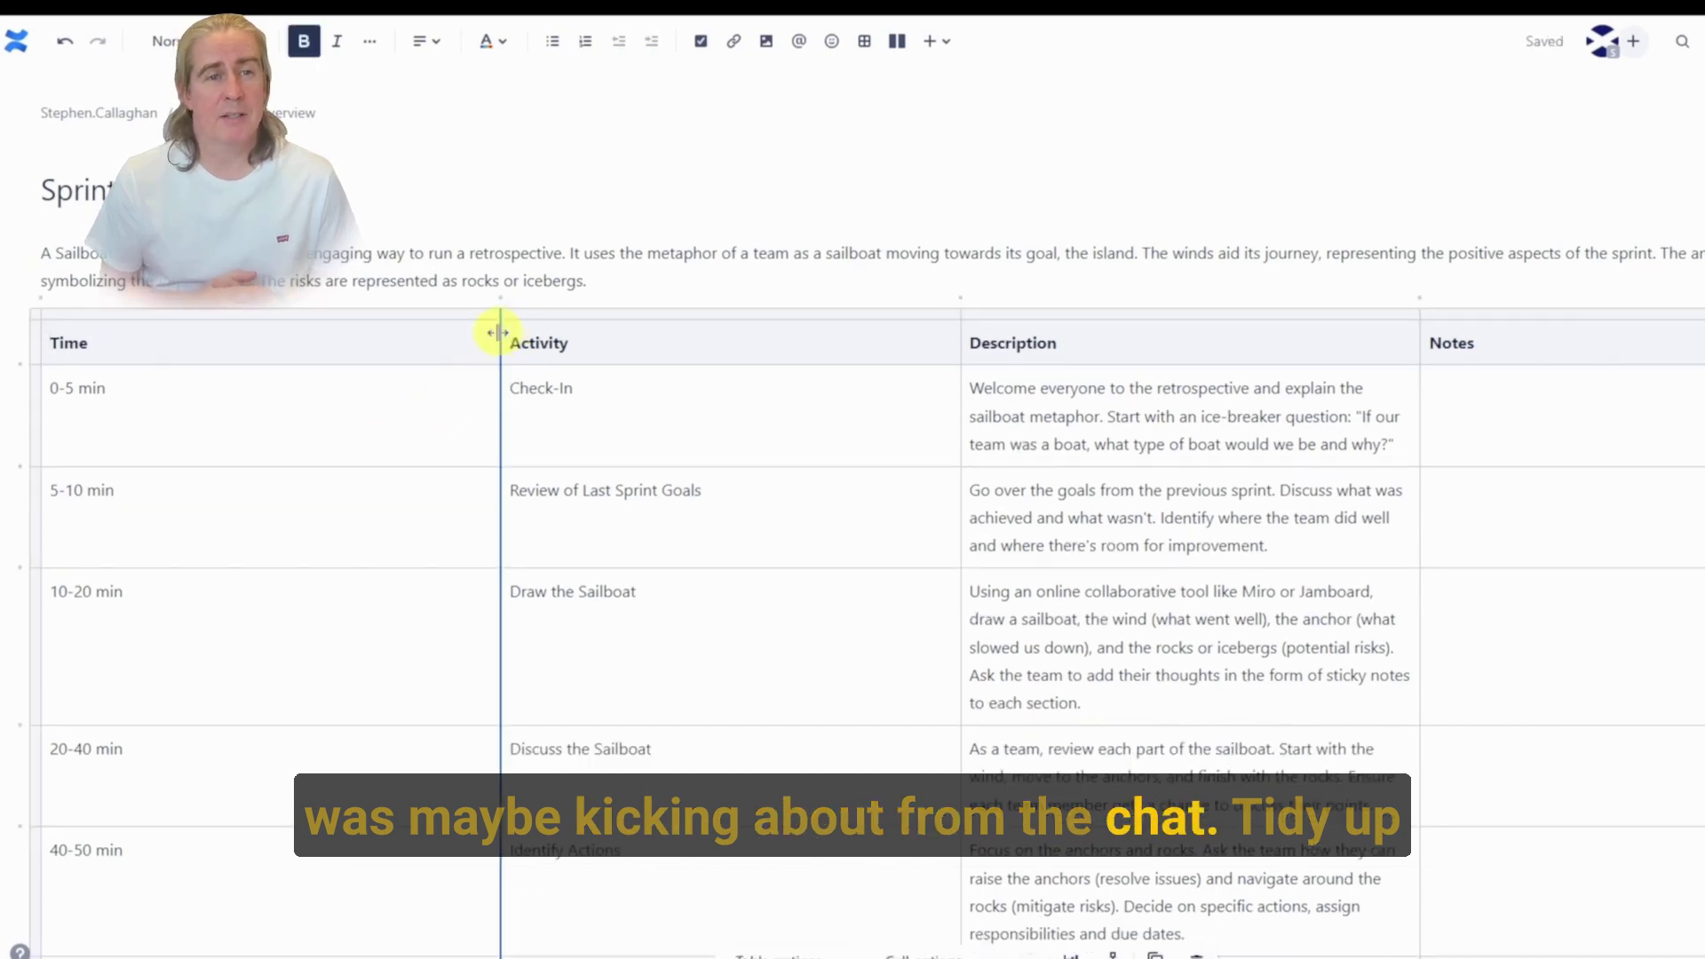
Step: Resize the table columns: narrow Time, widen Description, and leave room for Notes
{"action": "left_click_drag", "start_coordinate": [497, 334], "coordinate": [222, 342]}
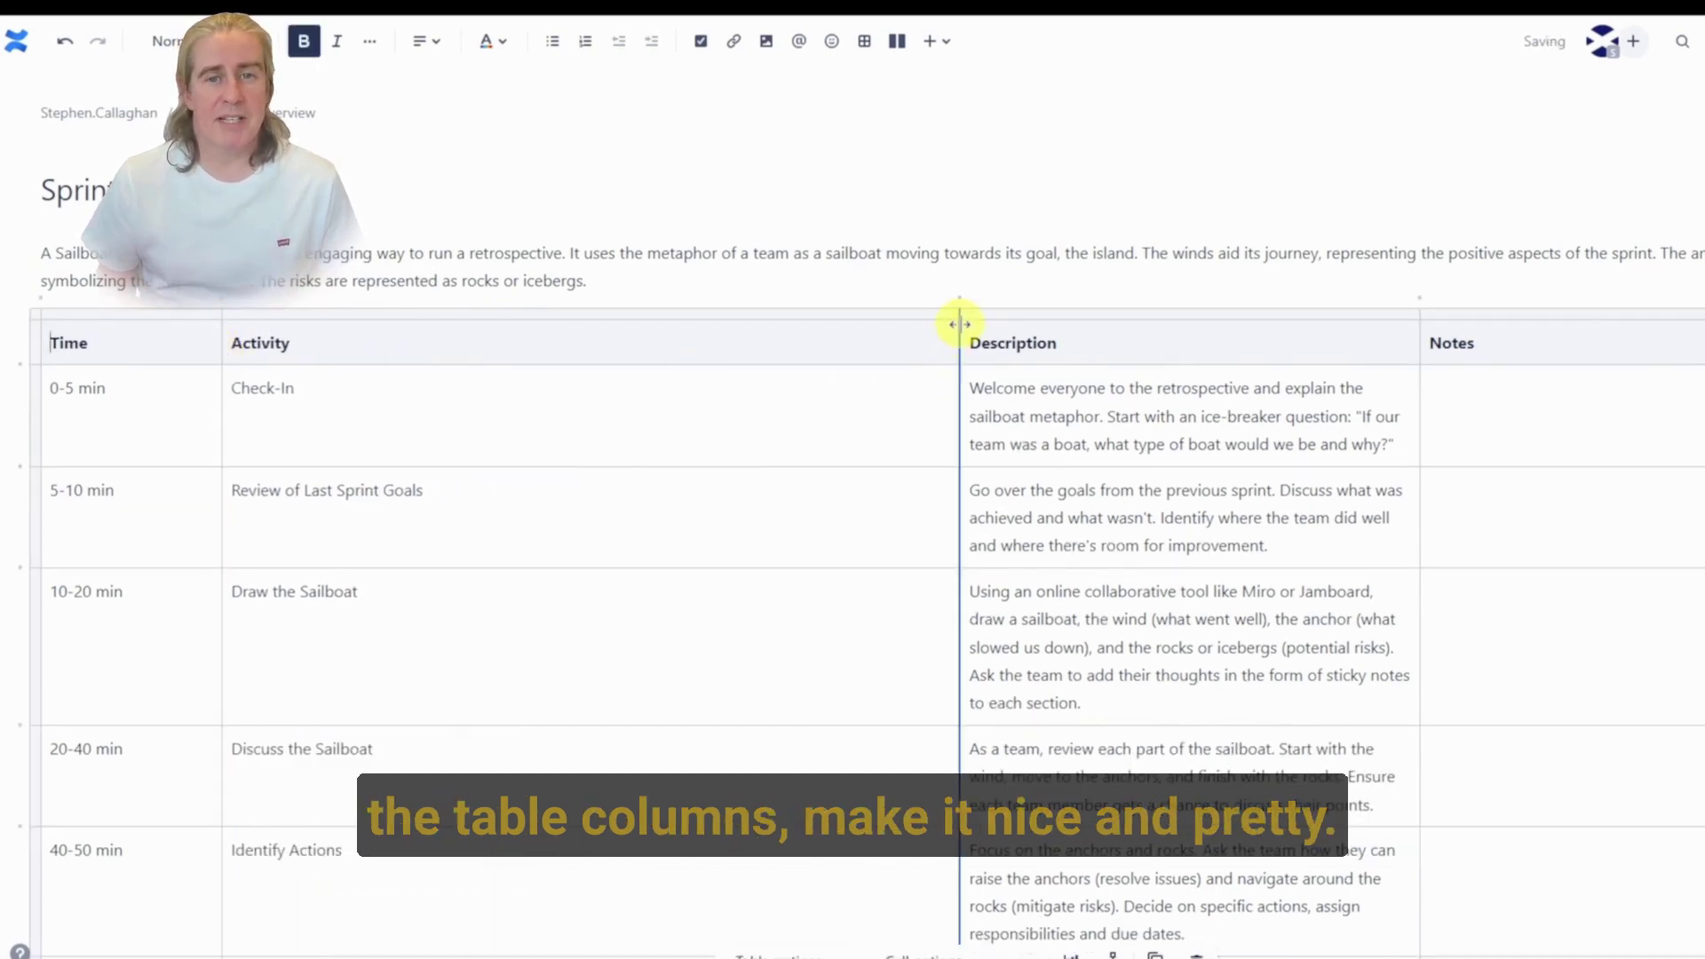
{"action": "left_click_drag", "start_coordinate": [957, 331], "coordinate": [531, 388]}
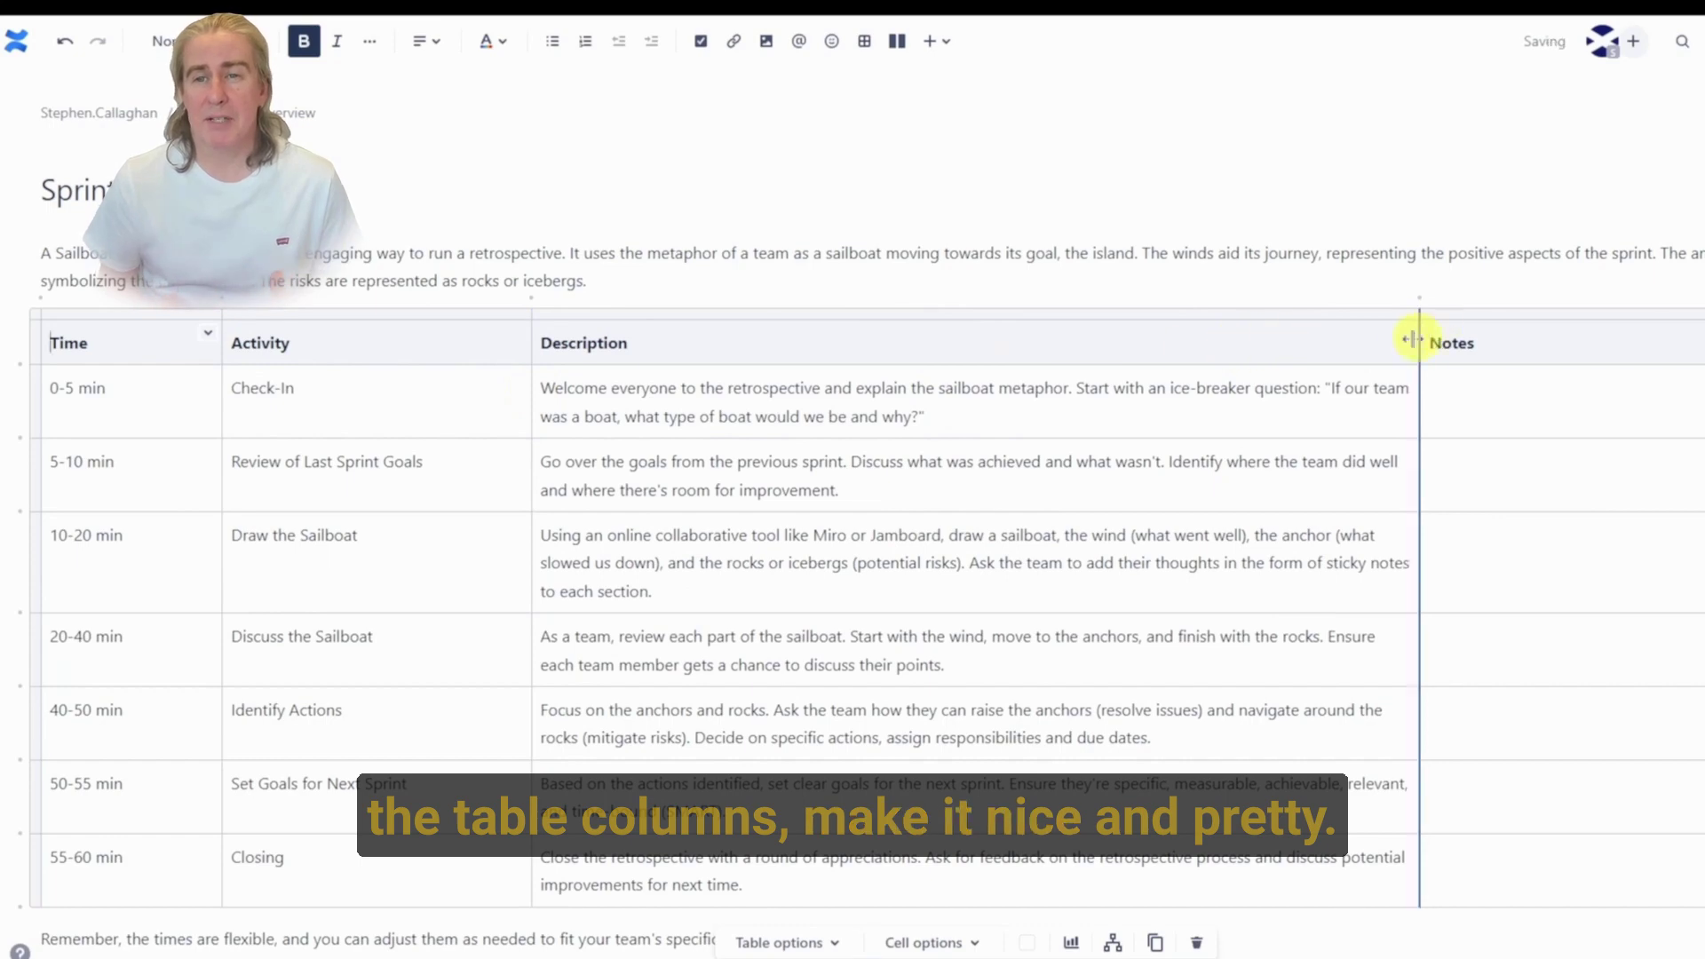
{"action": "left_click_drag", "start_coordinate": [1419, 333], "coordinate": [1190, 364]}
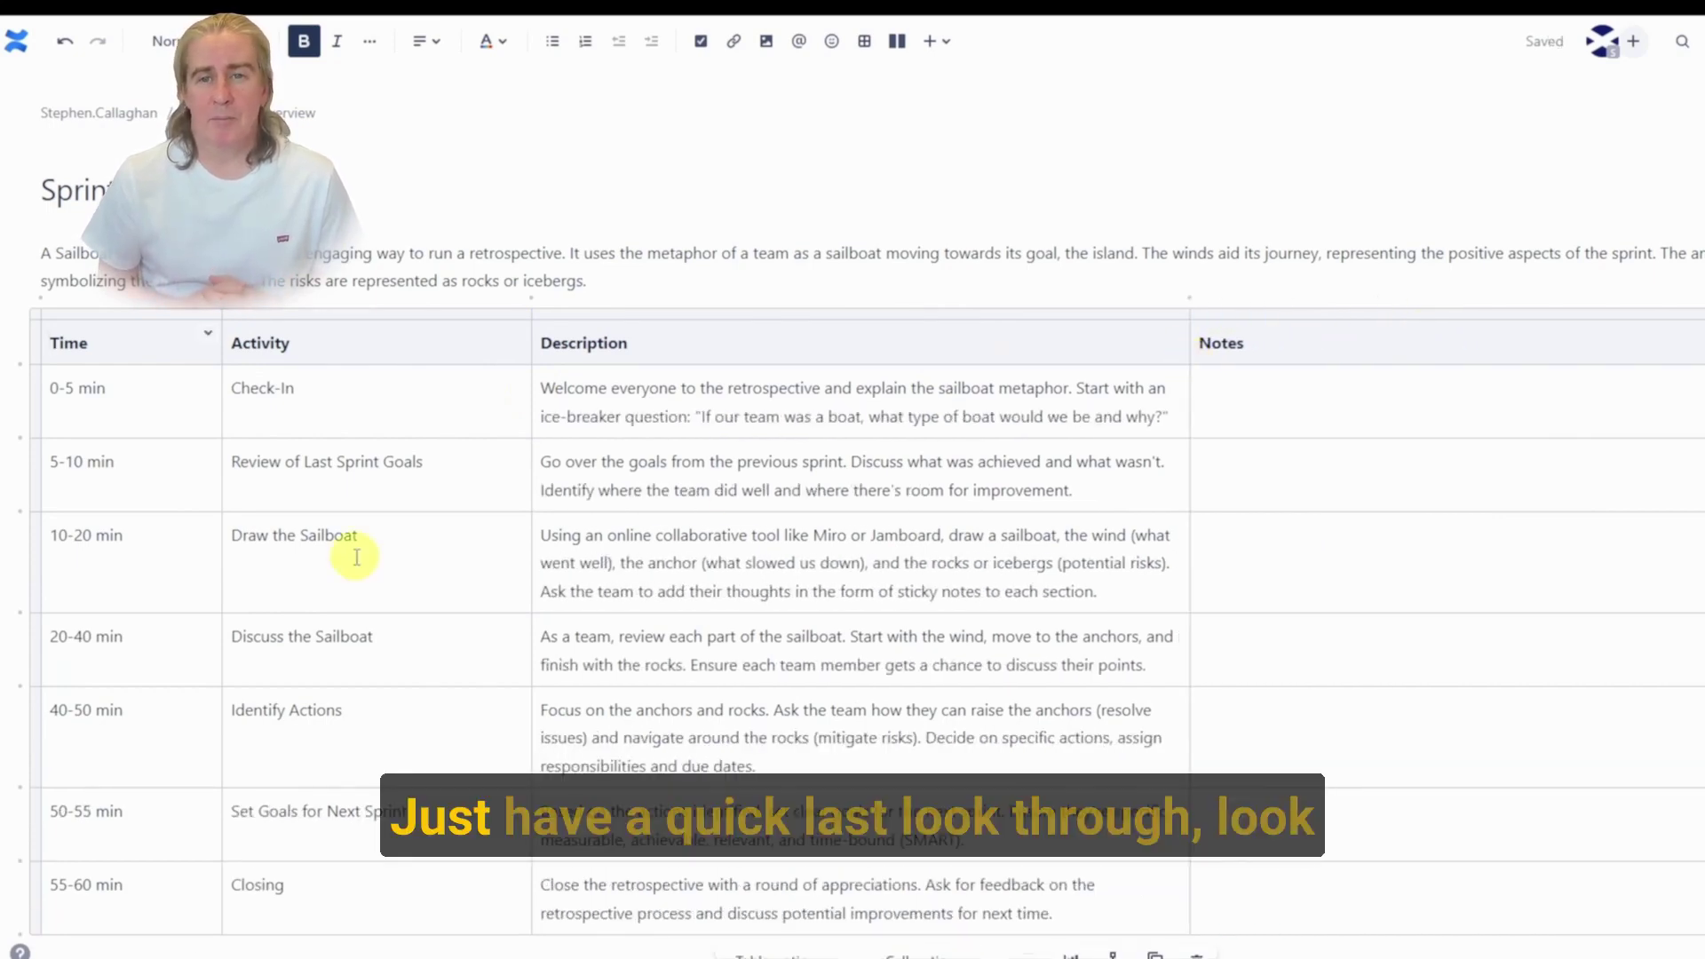
{"action": "scroll", "coordinate": [842, 609], "scroll_direction": "down", "scroll_amount": 2}
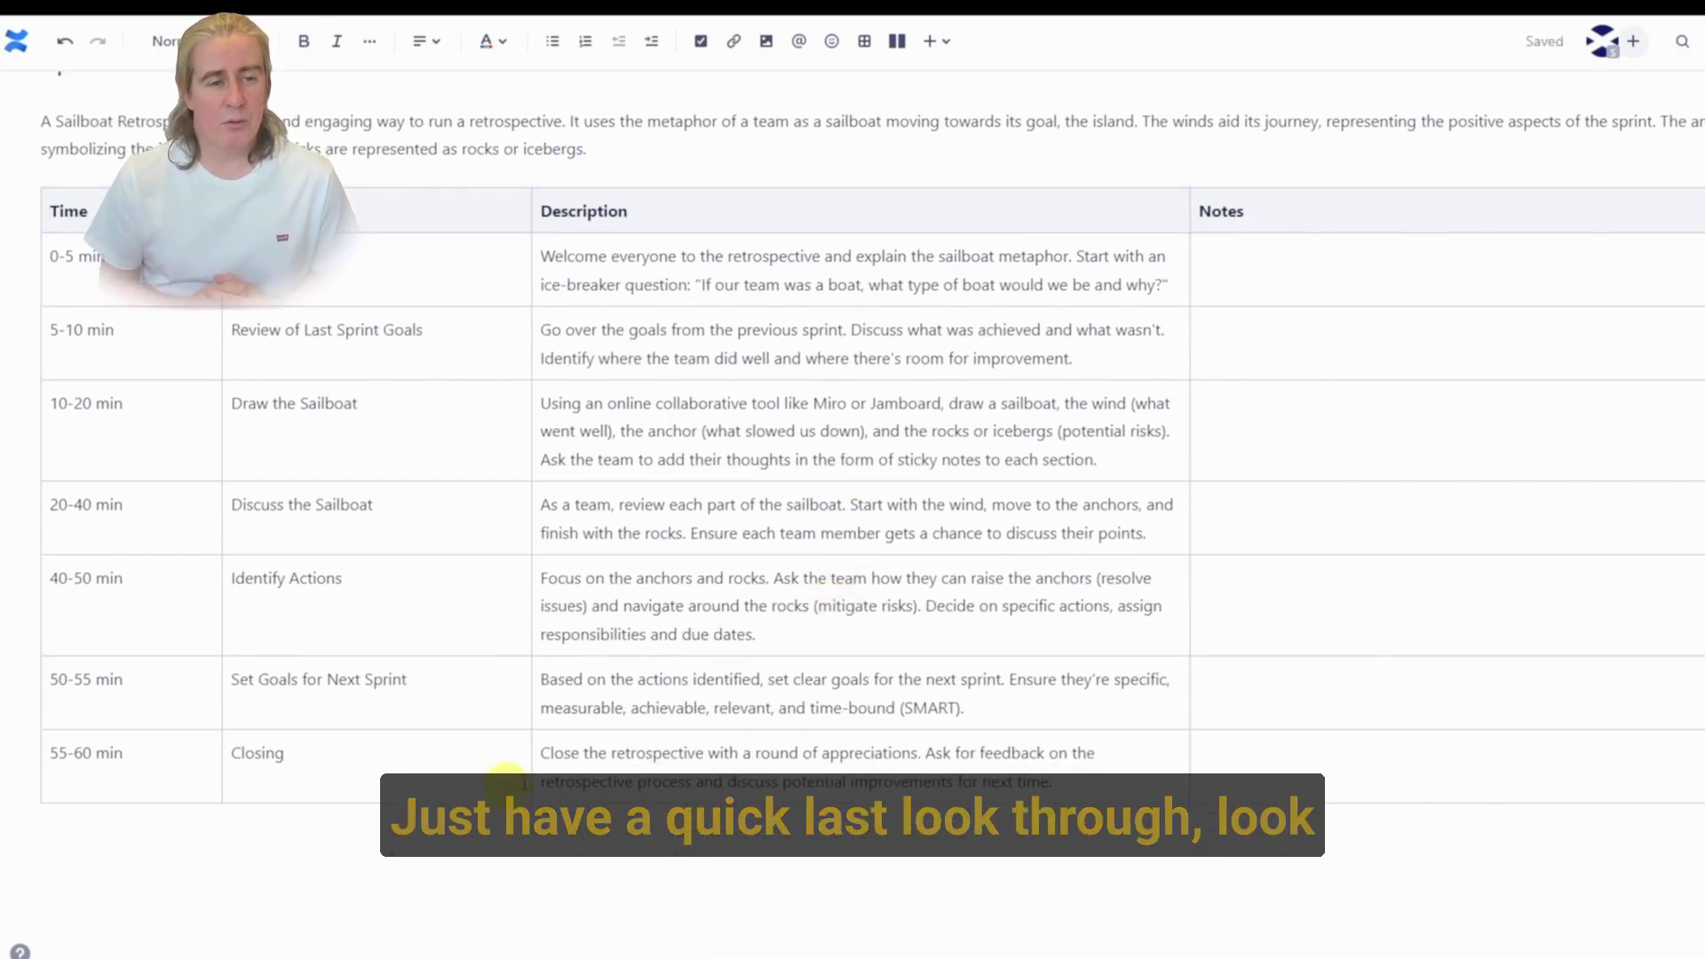
{"action": "scroll", "coordinate": [563, 754], "scroll_direction": "up", "scroll_amount": 1}
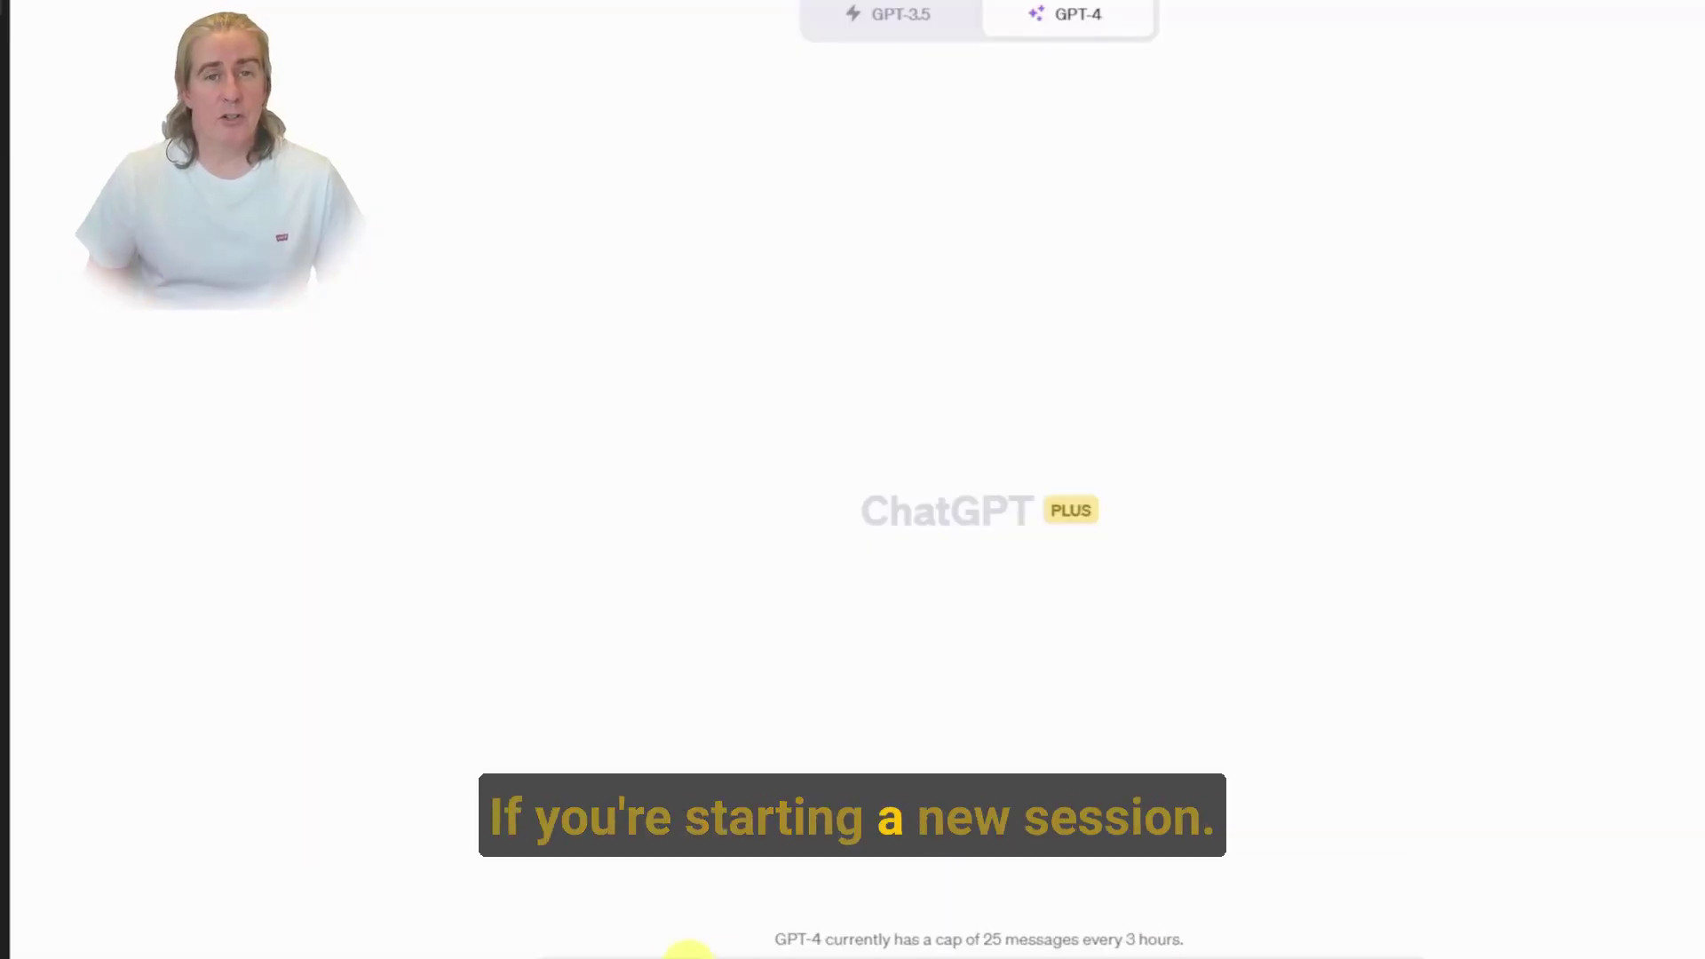
Step: Send the coach role prompt and request a guide to estimating 100 stories with the bucket system
{"action": "key", "text": "Return"}
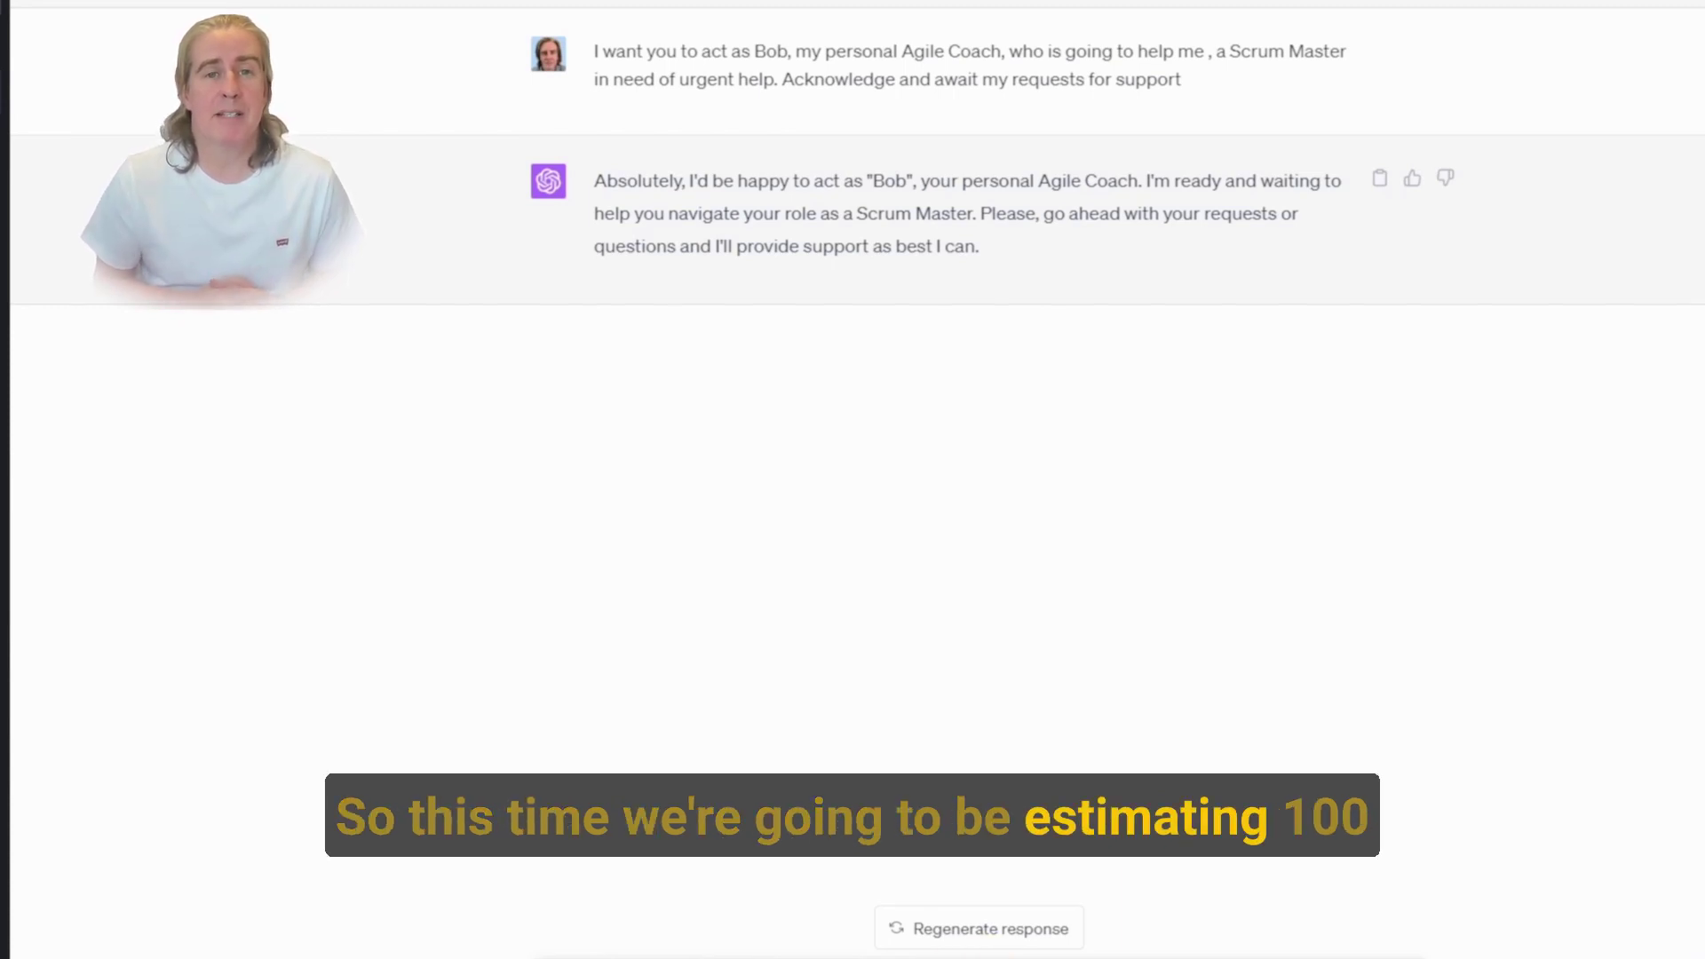
{"action": "key", "text": "ctrl+v"}
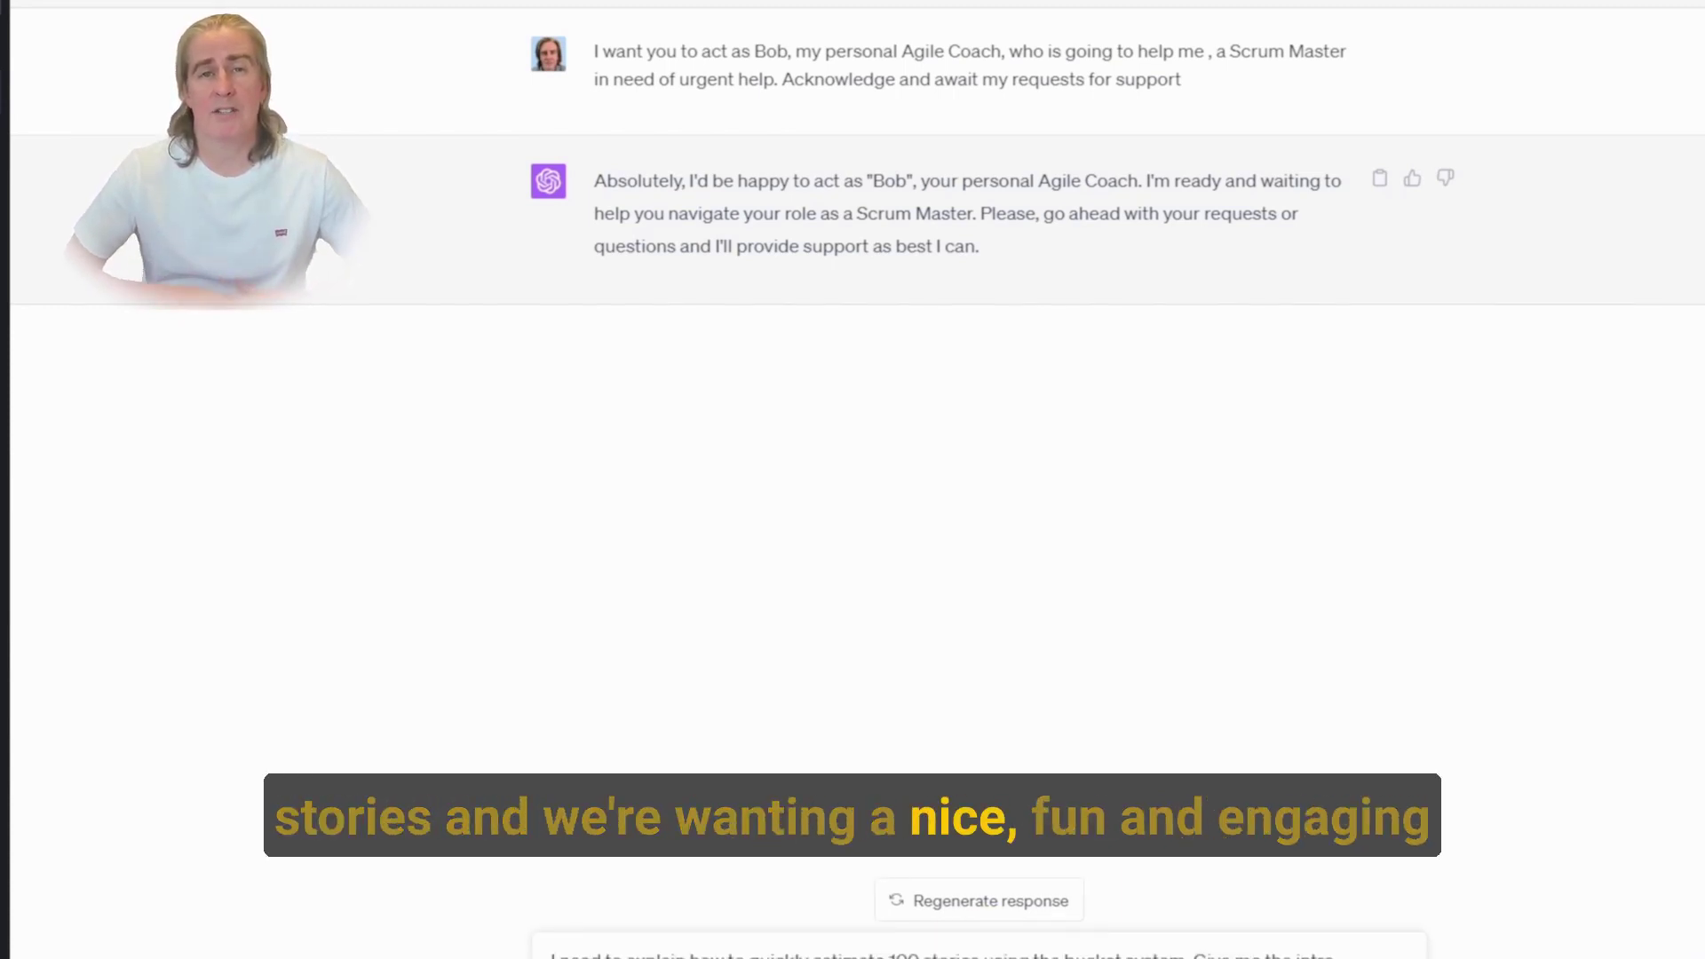
{"action": "key", "text": "Return"}
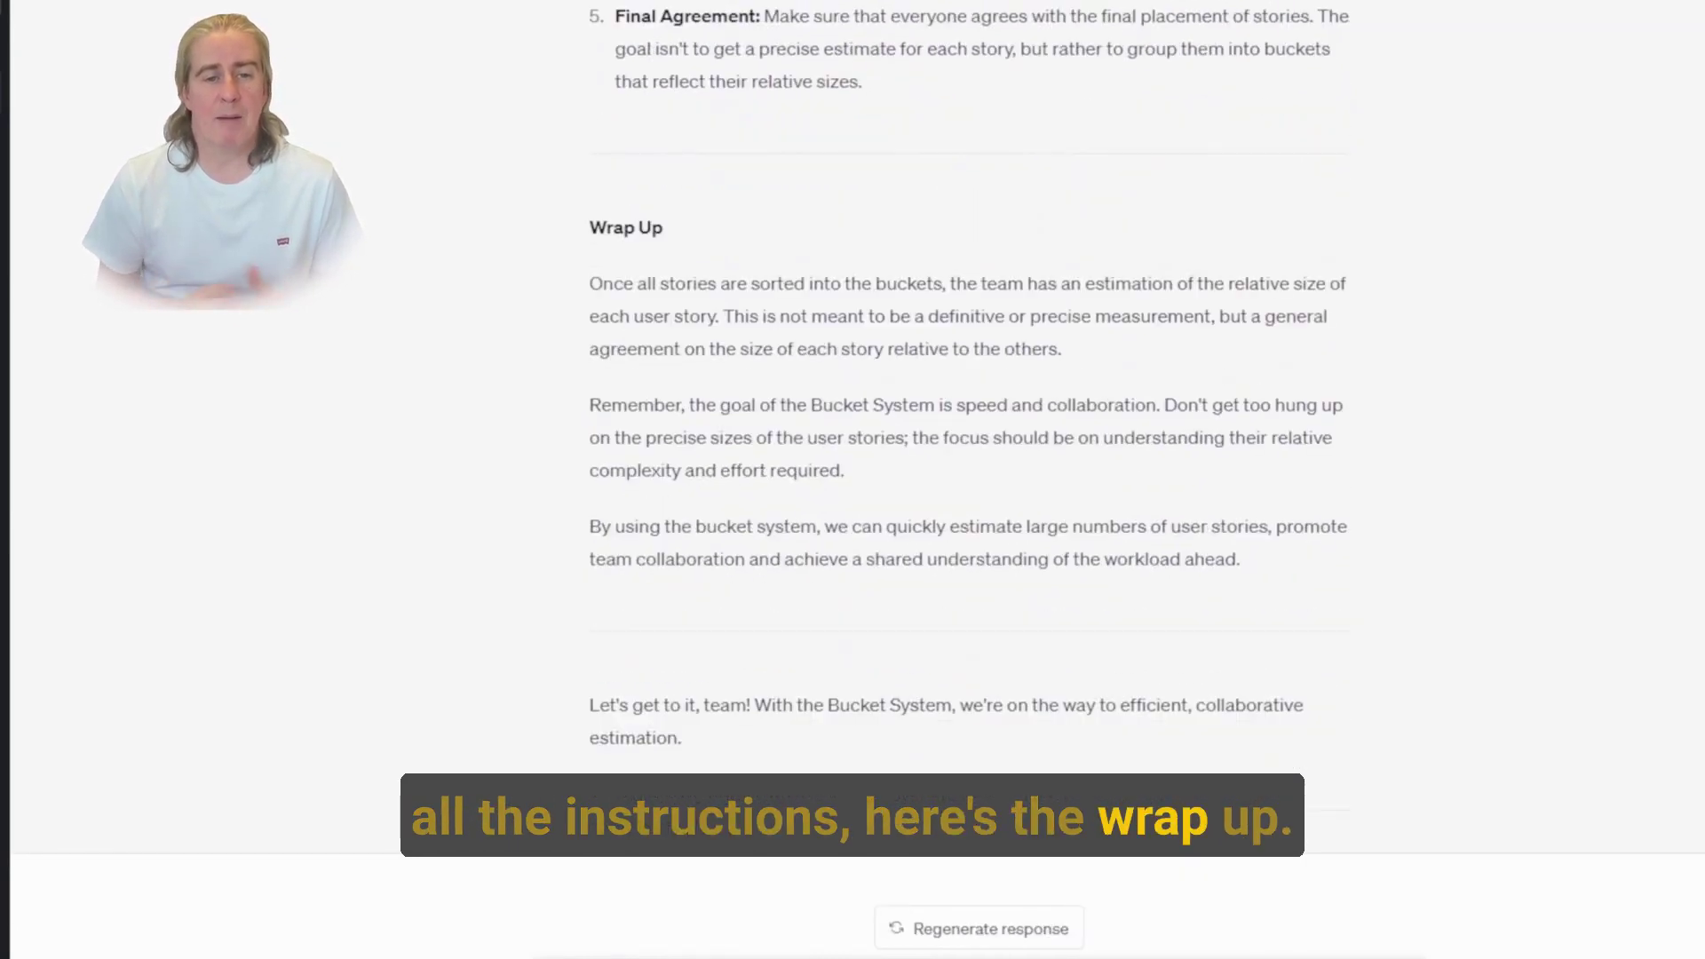
Step: Copy the returned Bucket System estimation guide
{"action": "scroll", "coordinate": [1077, 702], "scroll_direction": "up", "scroll_amount": 15}
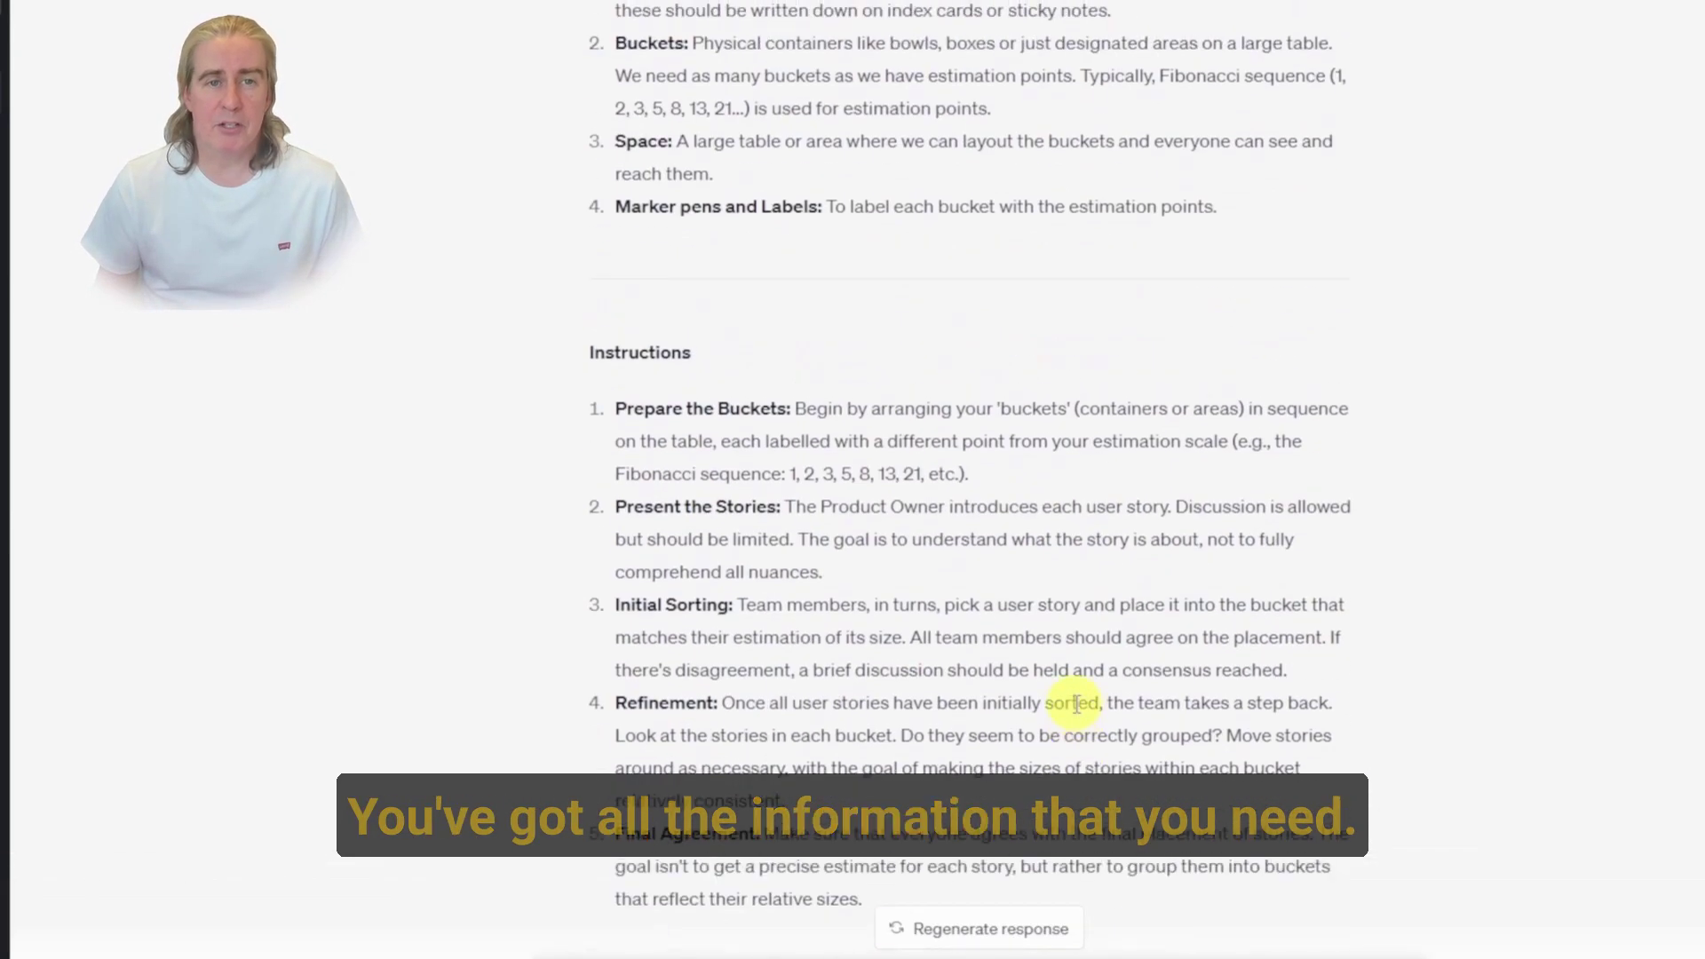
{"action": "scroll", "coordinate": [1074, 702], "scroll_direction": "up", "scroll_amount": 3}
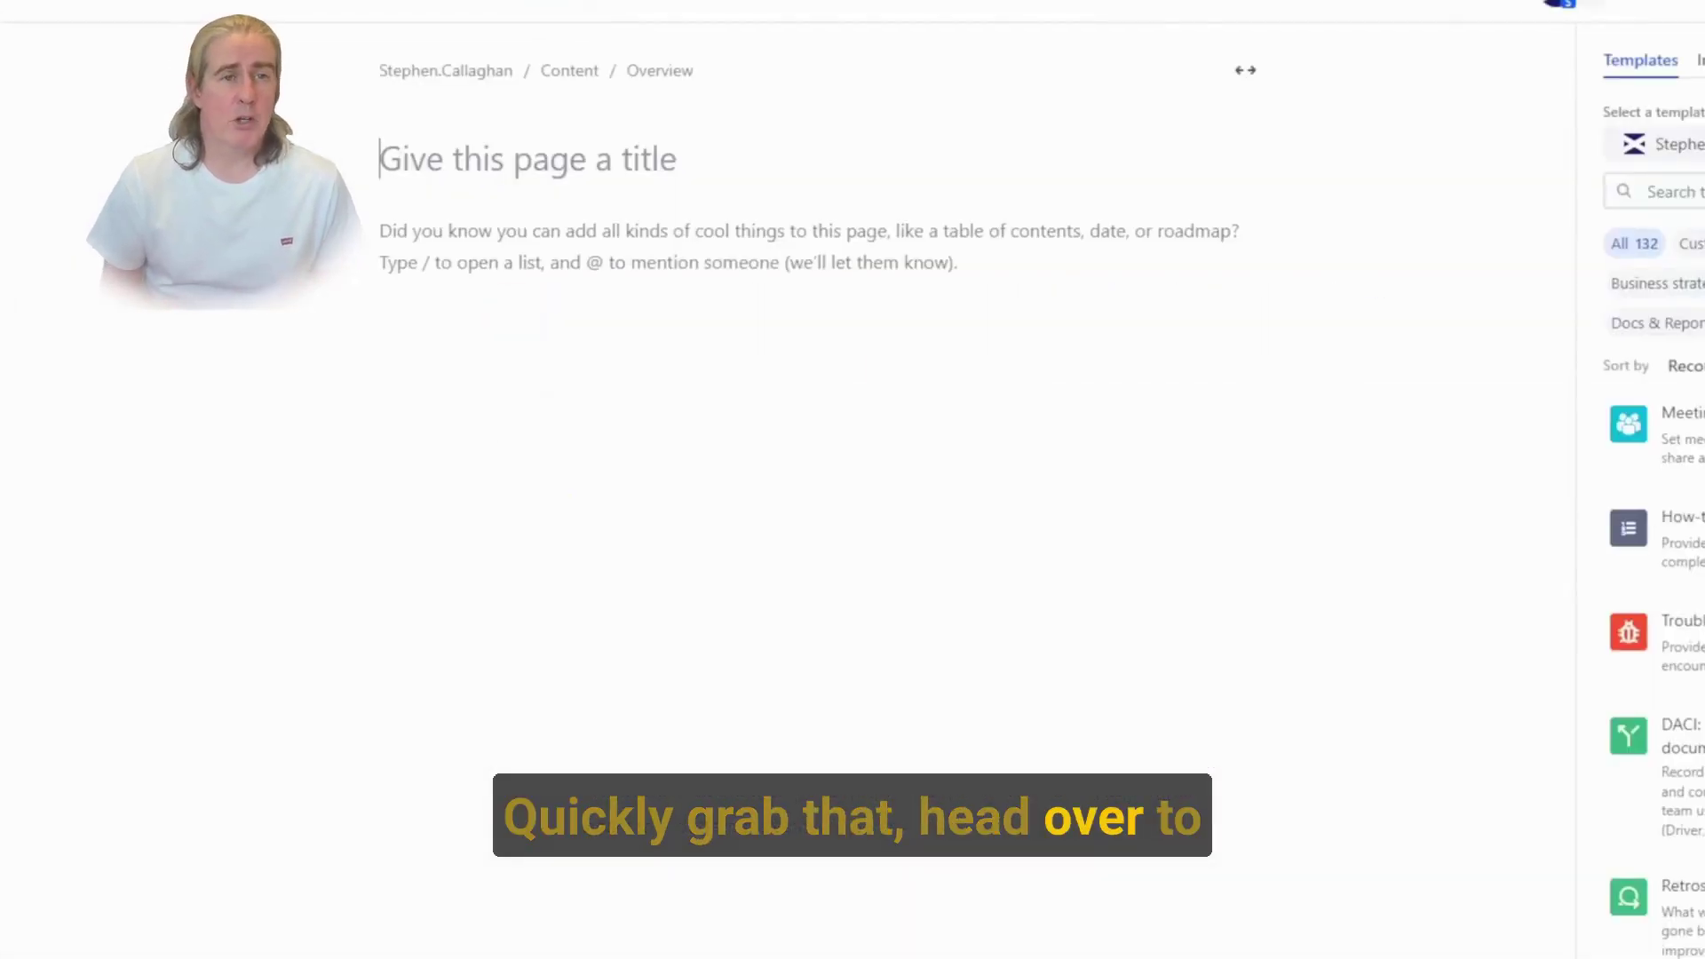
{"action": "left_click", "coordinate": [1327, 306]}
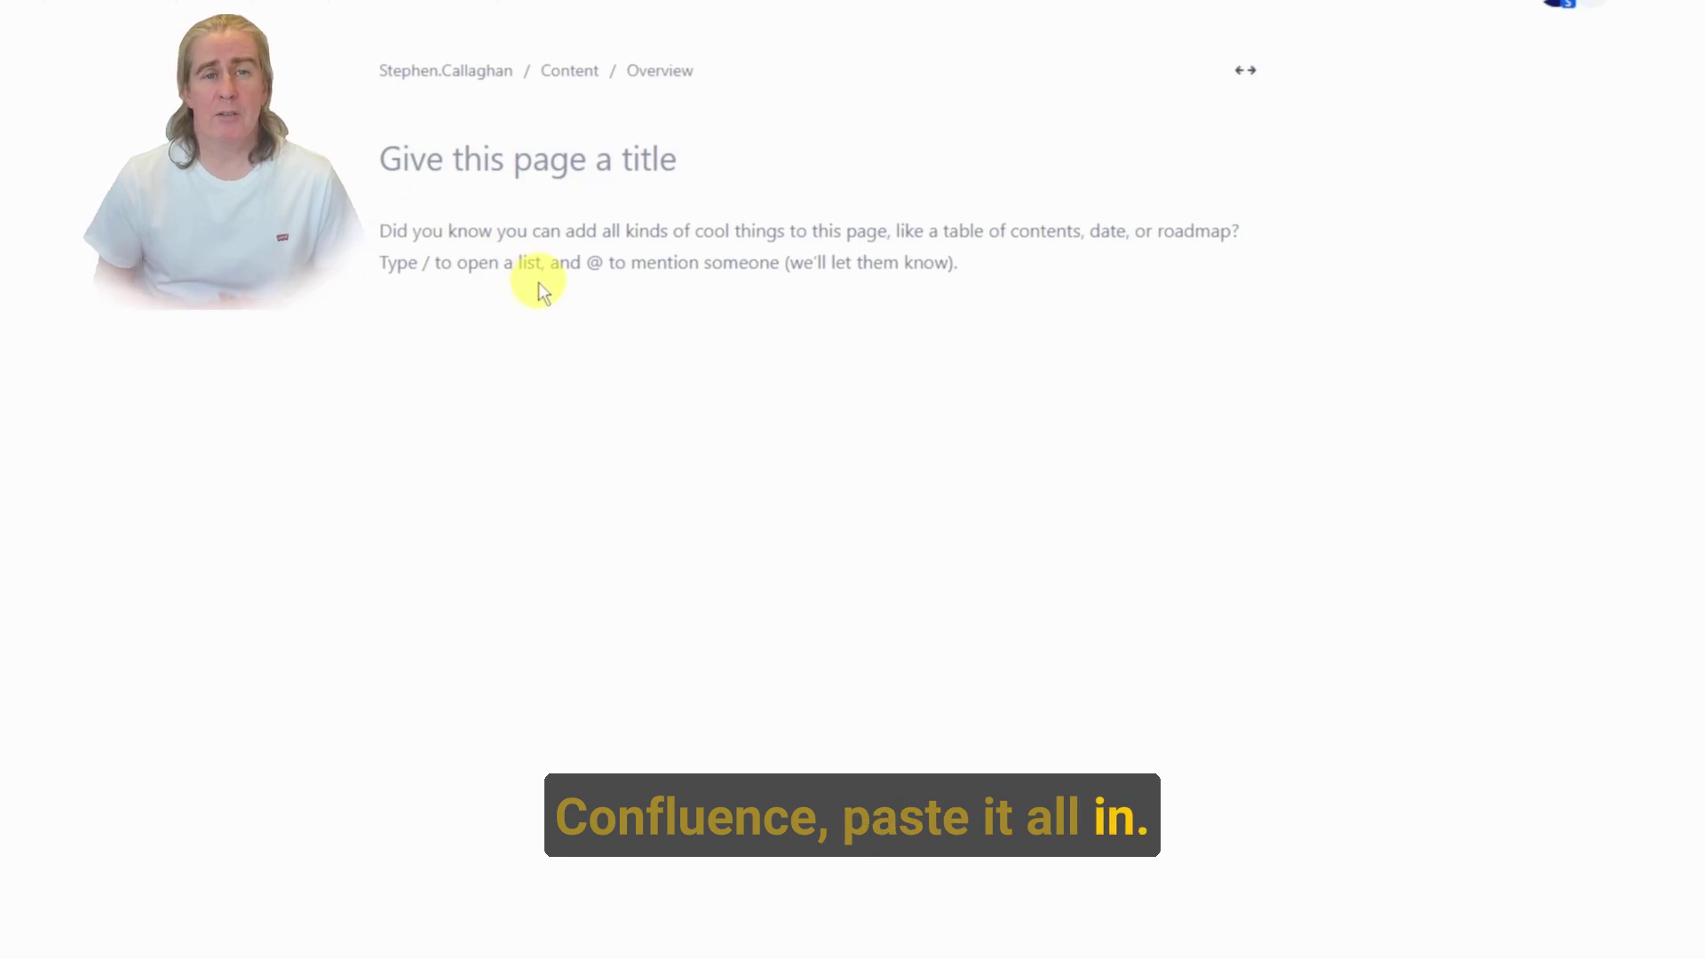
Step: Paste the guide and move 'Bucket System: A Quick Guide to Estimating Large Sets of User Stories' into the page title
{"action": "key", "text": "ctrl+v"}
{"action": "scroll", "coordinate": [575, 331], "scroll_direction": "up", "scroll_amount": 10}
{"action": "left_click_drag", "start_coordinate": [426, 177], "coordinate": [1014, 208]}
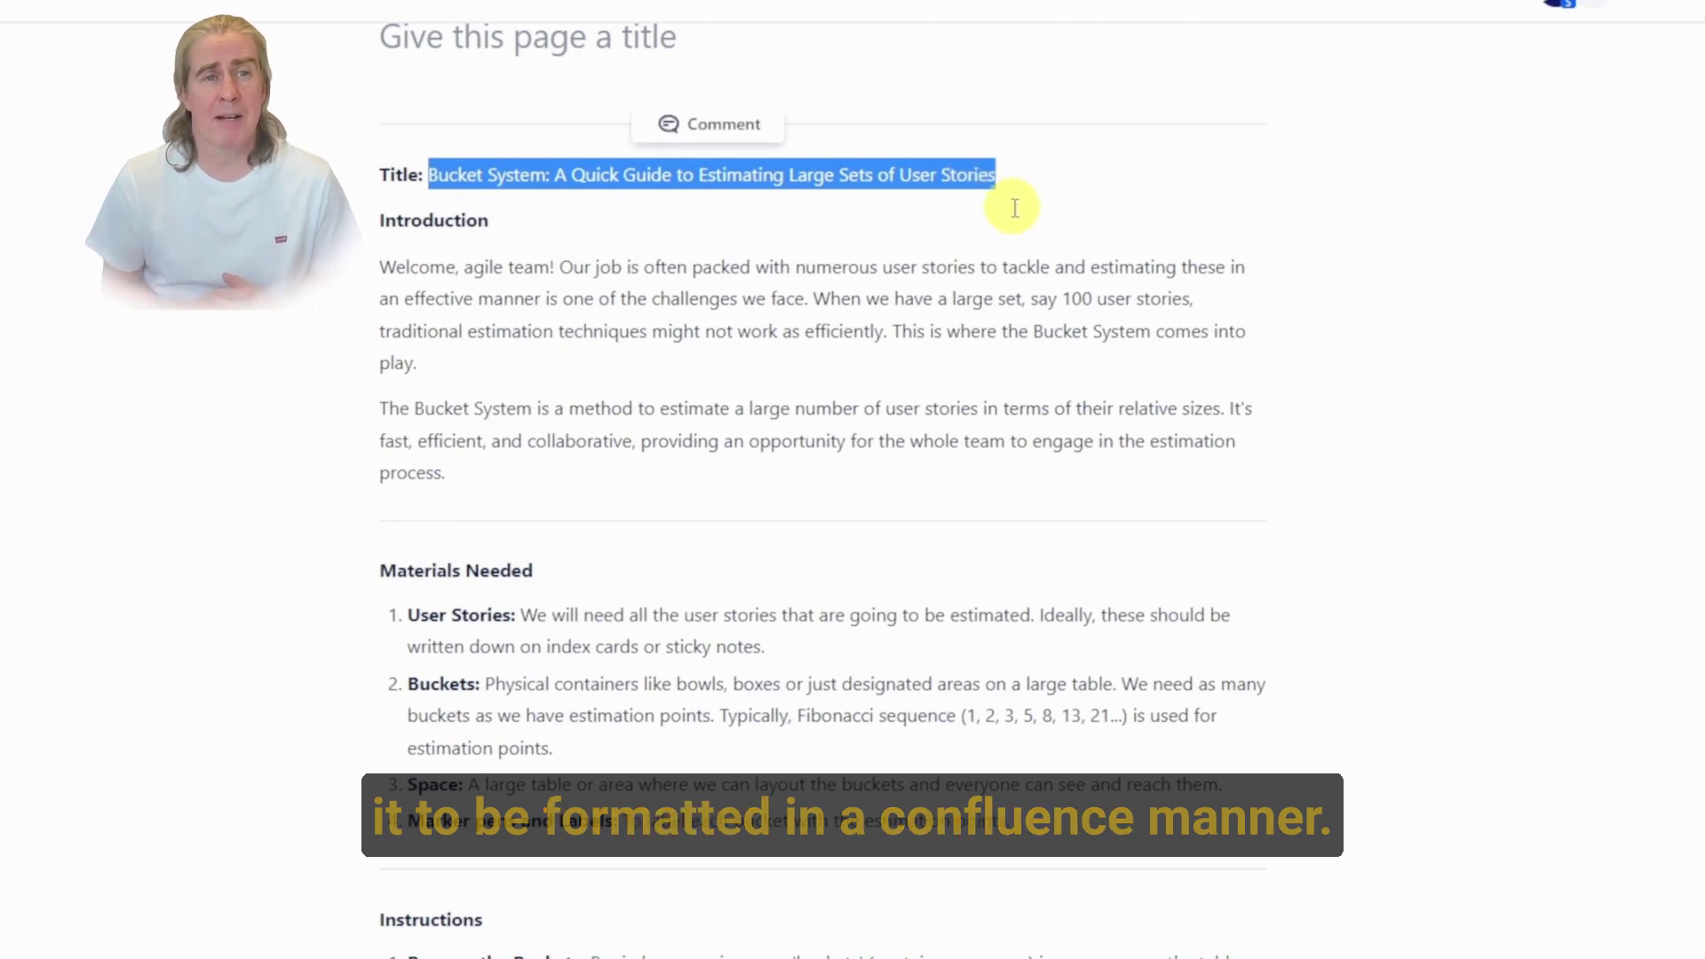
{"action": "key", "text": "ctrl+x"}
{"action": "scroll", "coordinate": [1005, 228], "scroll_direction": "up", "scroll_amount": 2}
{"action": "left_click", "coordinate": [436, 178]}
{"action": "key", "text": "ctrl+v"}
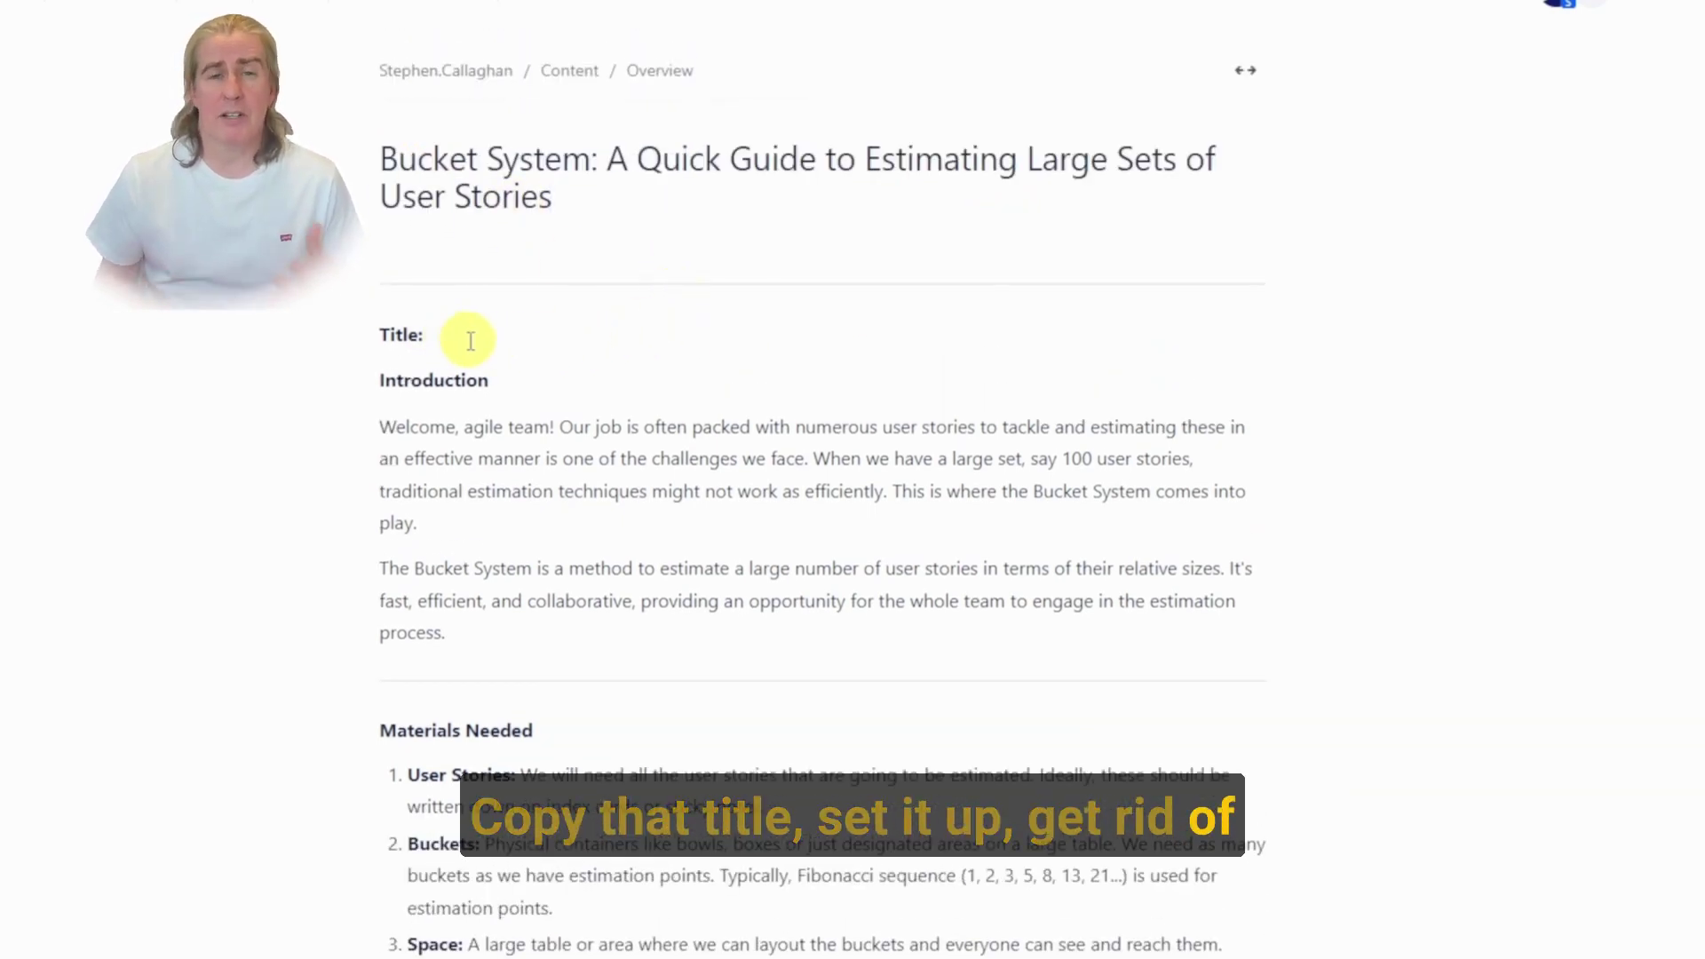
Step: Remove the leftover 'Title:' label and the empty line above Introduction, then review the page
{"action": "key", "text": "BackSpace"}
{"action": "key", "text": "Delete"}
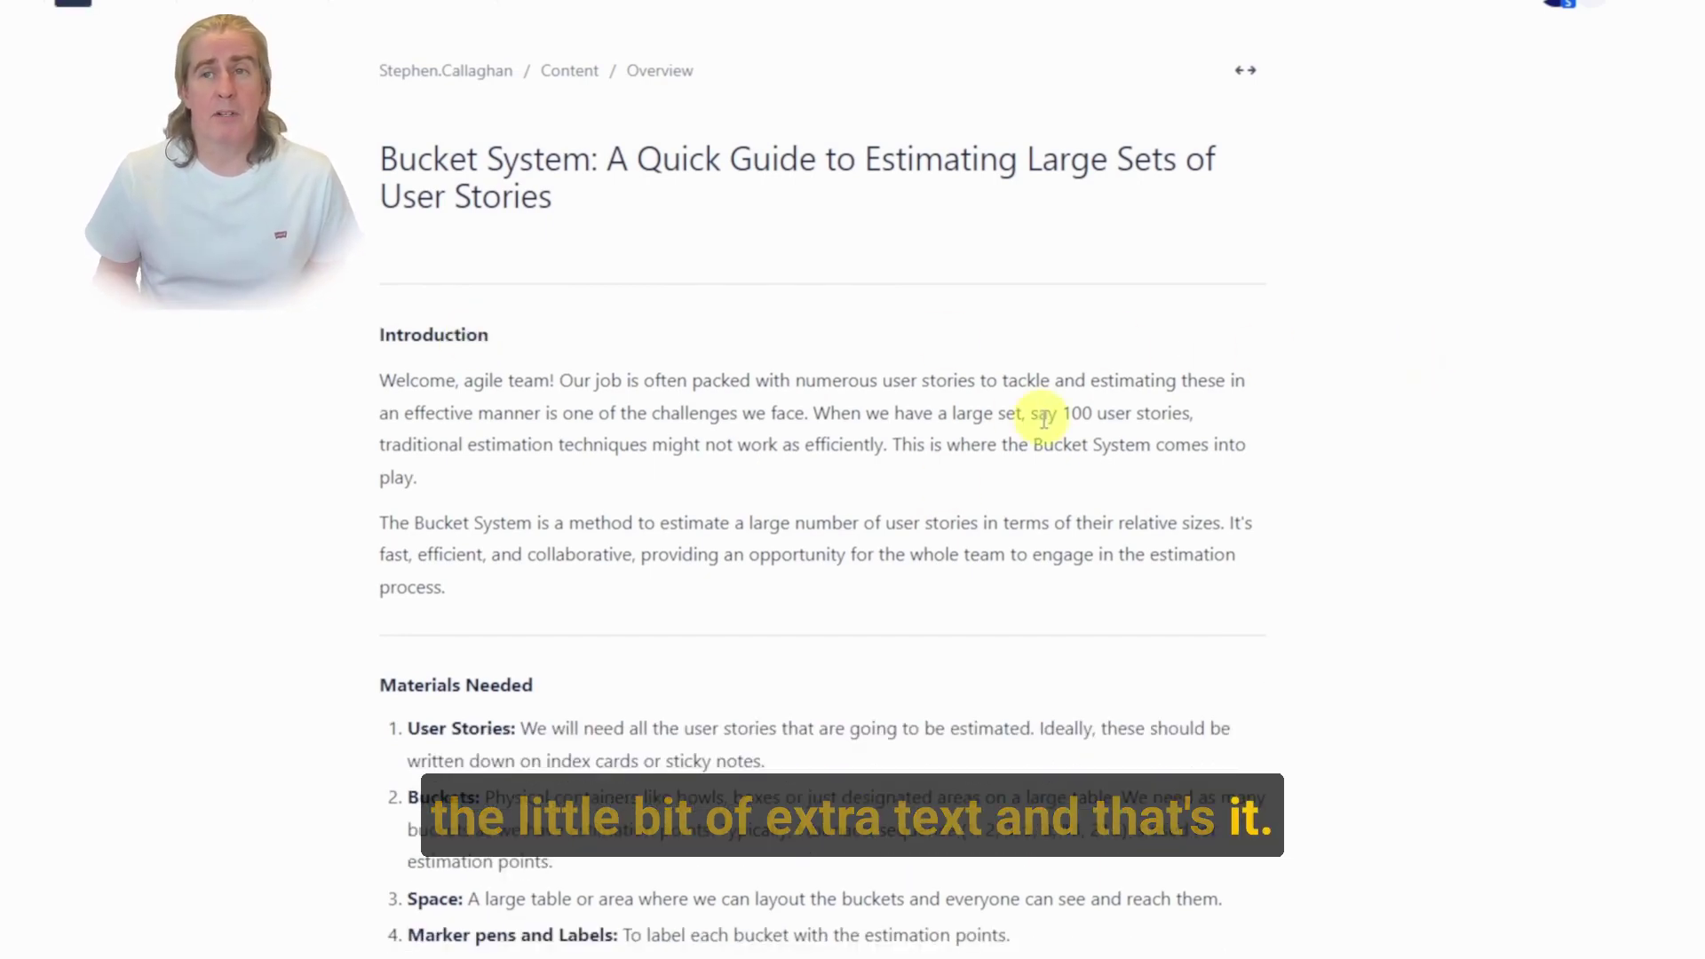
{"action": "scroll", "coordinate": [1044, 420], "scroll_direction": "down", "scroll_amount": 12}
{"action": "scroll", "coordinate": [1034, 417], "scroll_direction": "up", "scroll_amount": 9}
{"action": "scroll", "coordinate": [1030, 423], "scroll_direction": "up", "scroll_amount": 3}
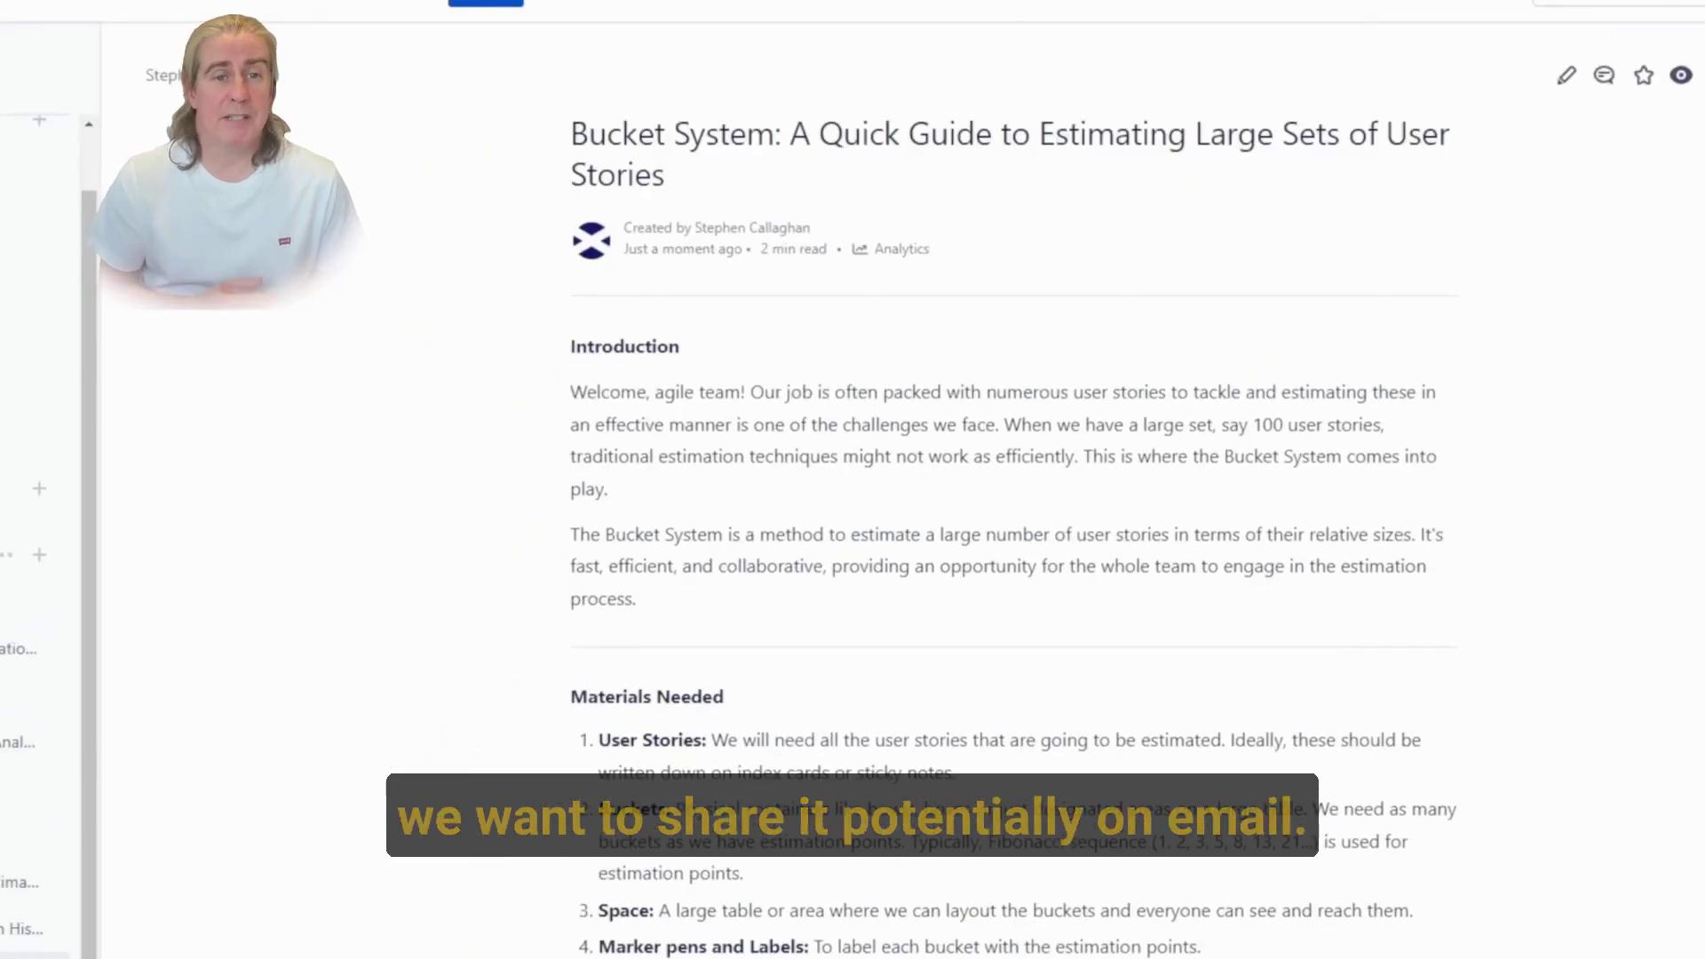
{"action": "scroll", "coordinate": [1208, 413], "scroll_direction": "down", "scroll_amount": 12}
{"action": "scroll", "coordinate": [1201, 418], "scroll_direction": "up", "scroll_amount": 12}
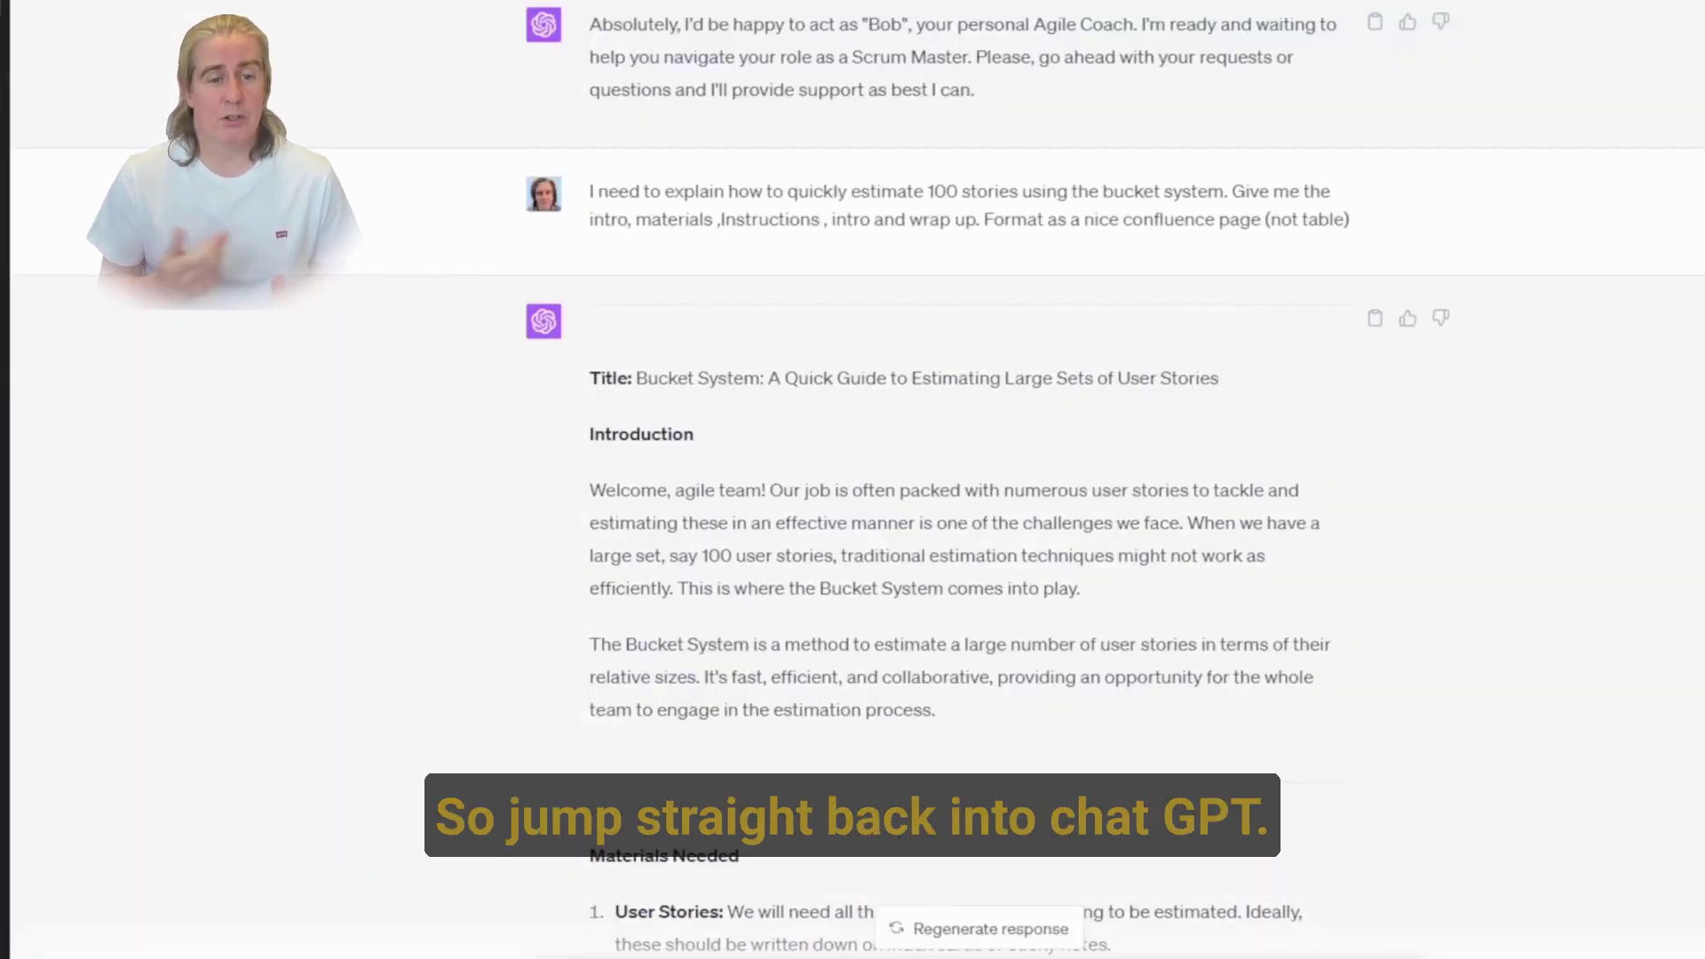
Step: Request a short Gmail-formatted email inviting people to the bucket estimation meeting
{"action": "key", "text": "ctrl+v"}
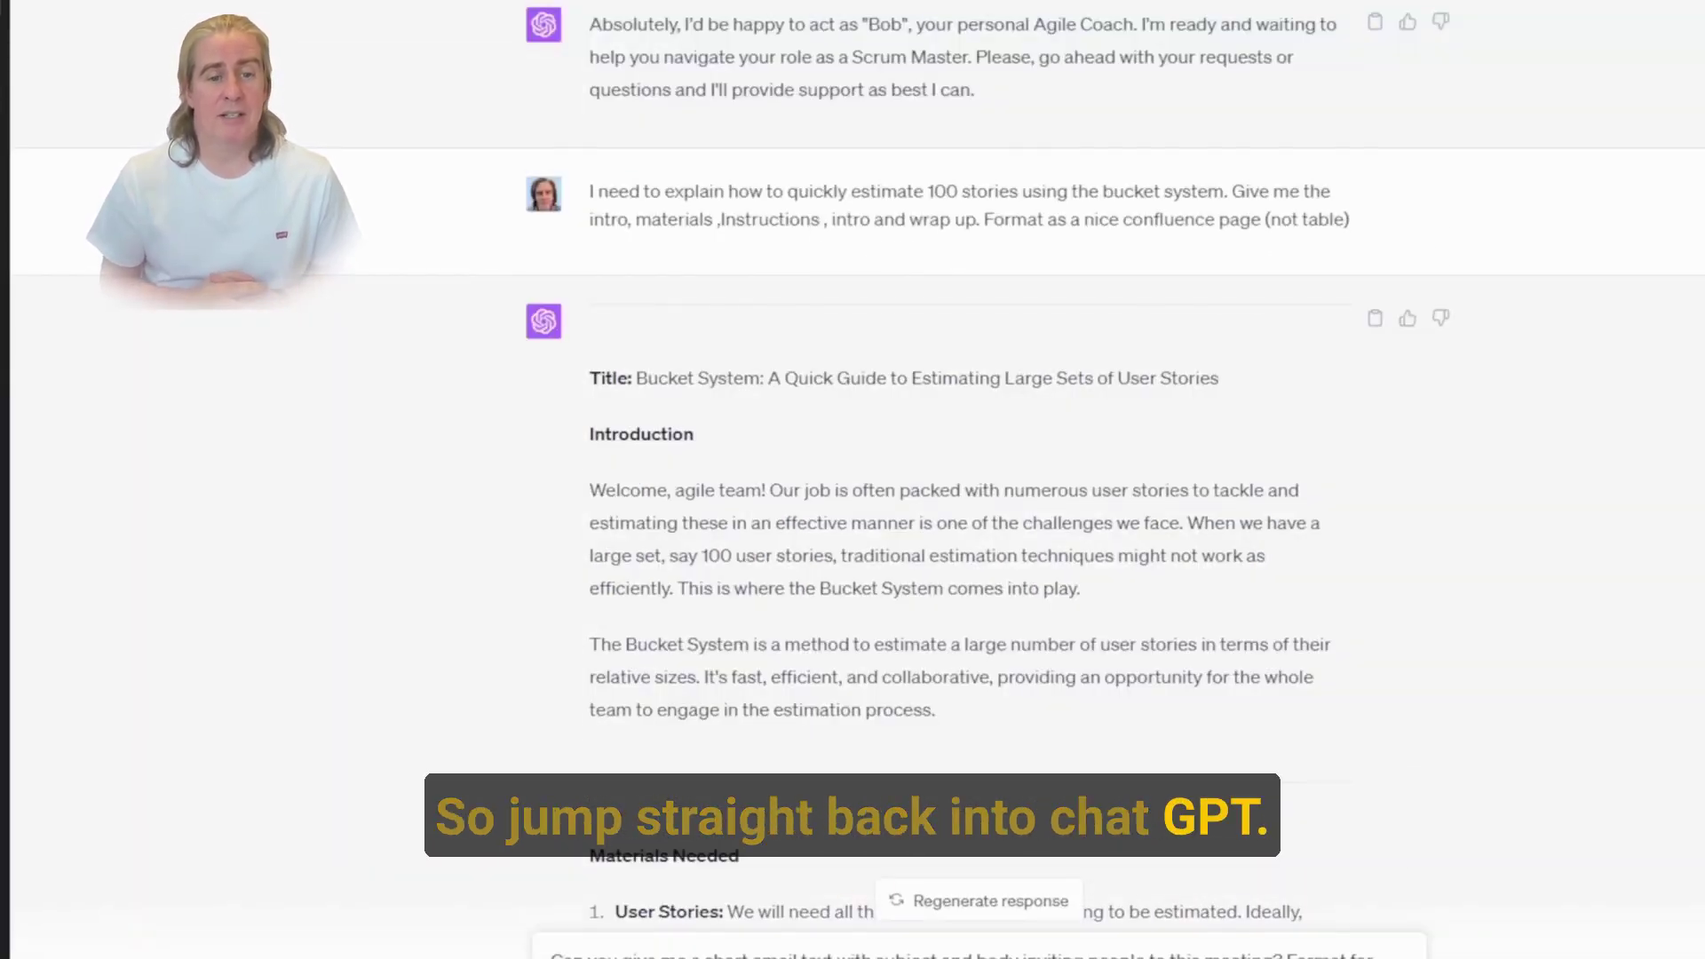
{"action": "key", "text": "Return"}
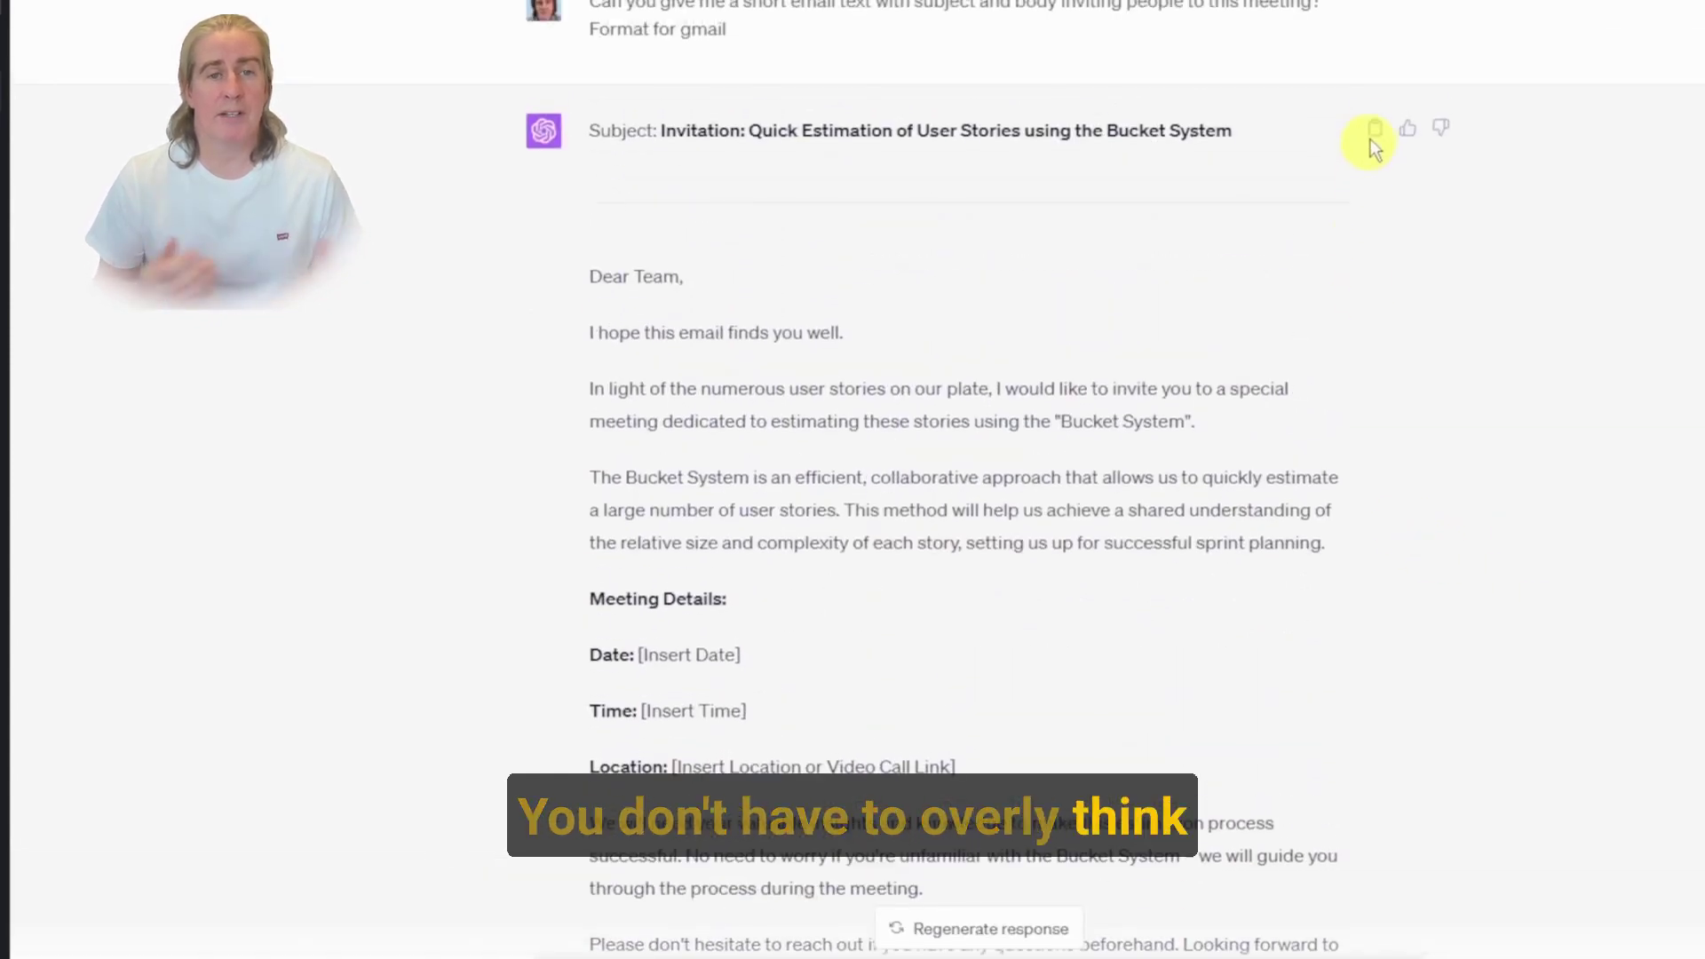
Step: Copy the generated invitation and paste it into the new Gmail message body
{"action": "left_click", "coordinate": [1375, 129]}
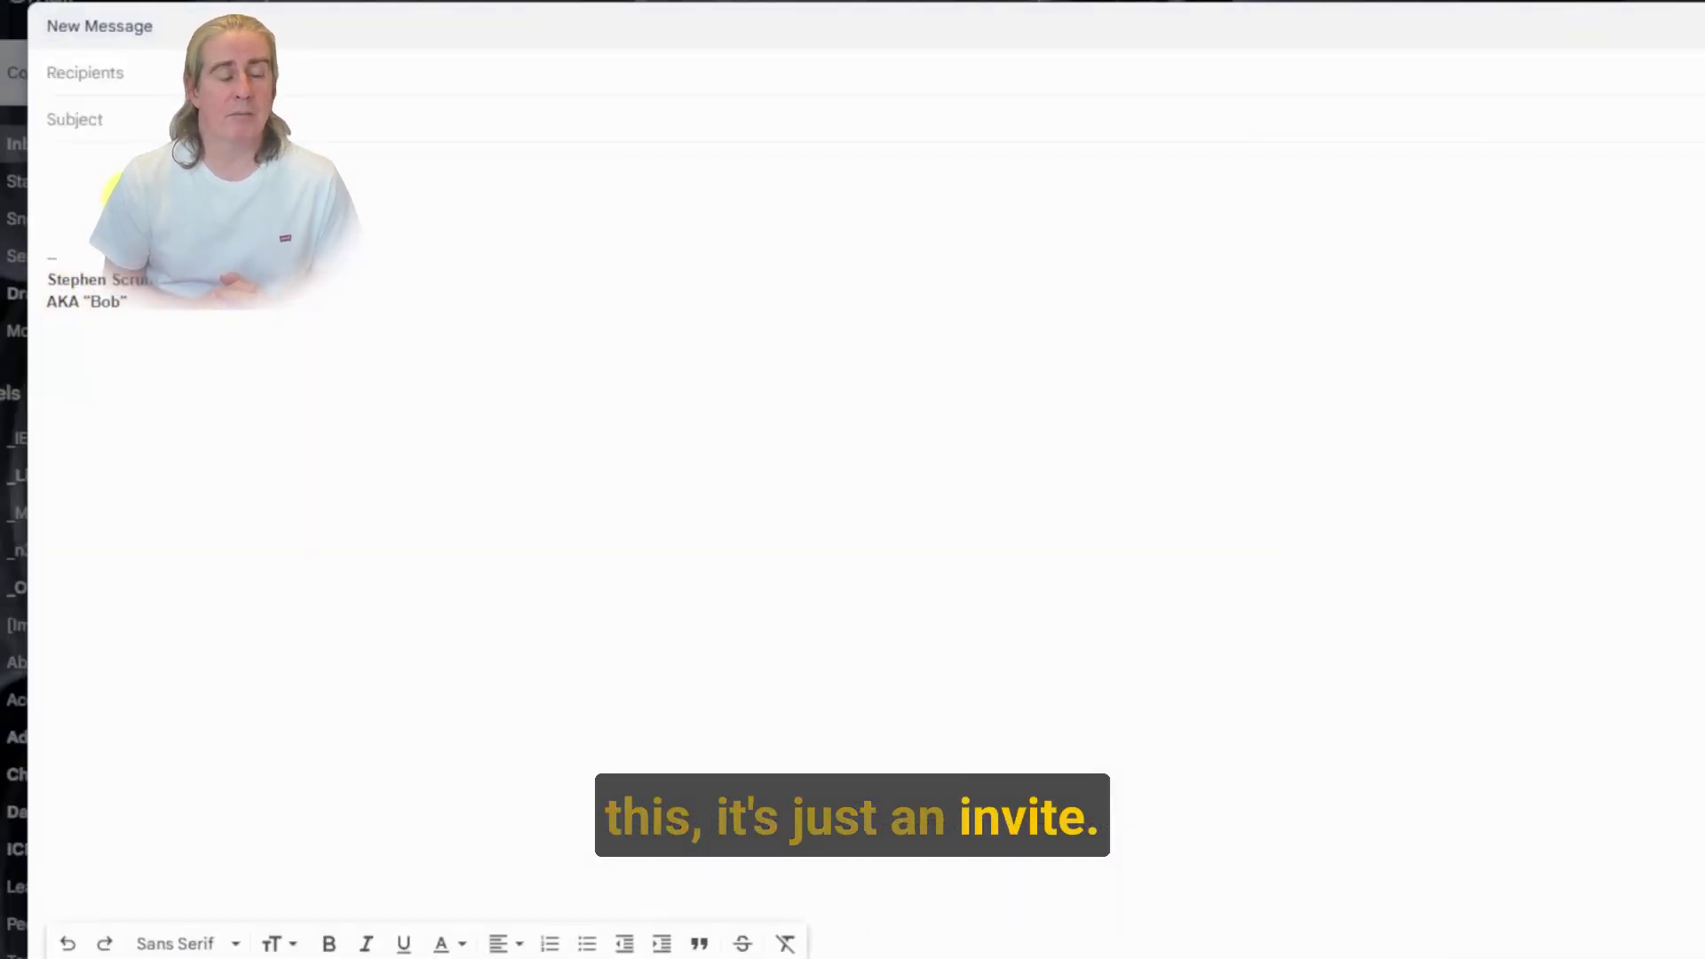
{"action": "key", "text": "ctrl+v"}
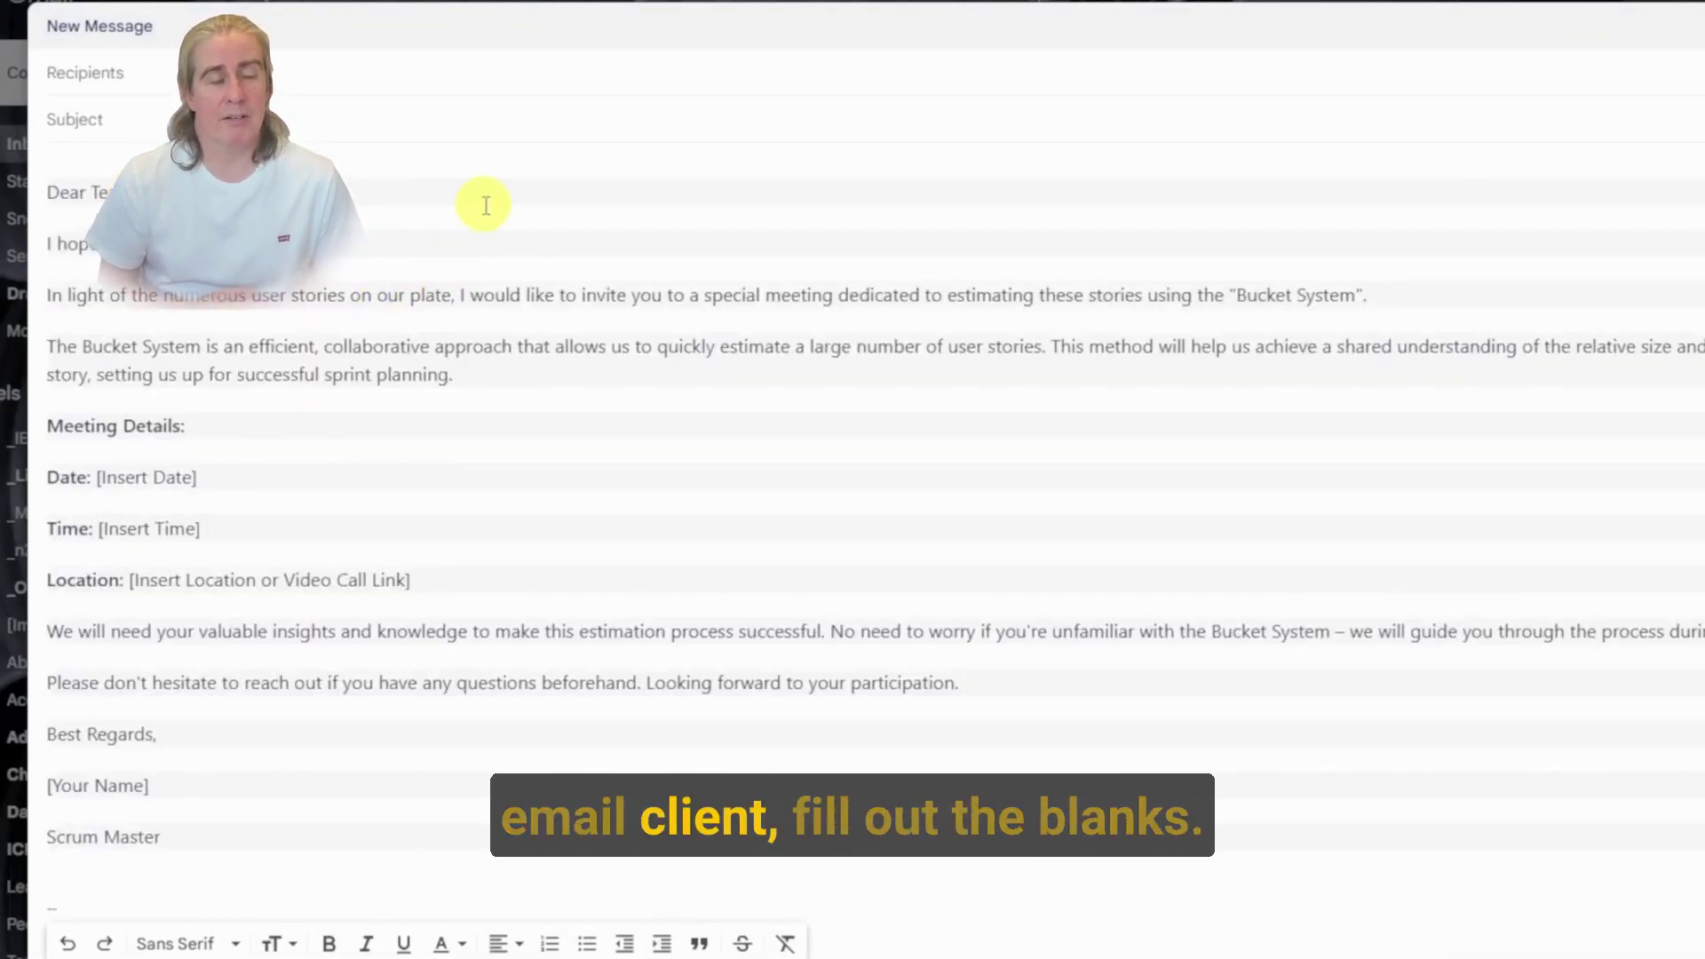